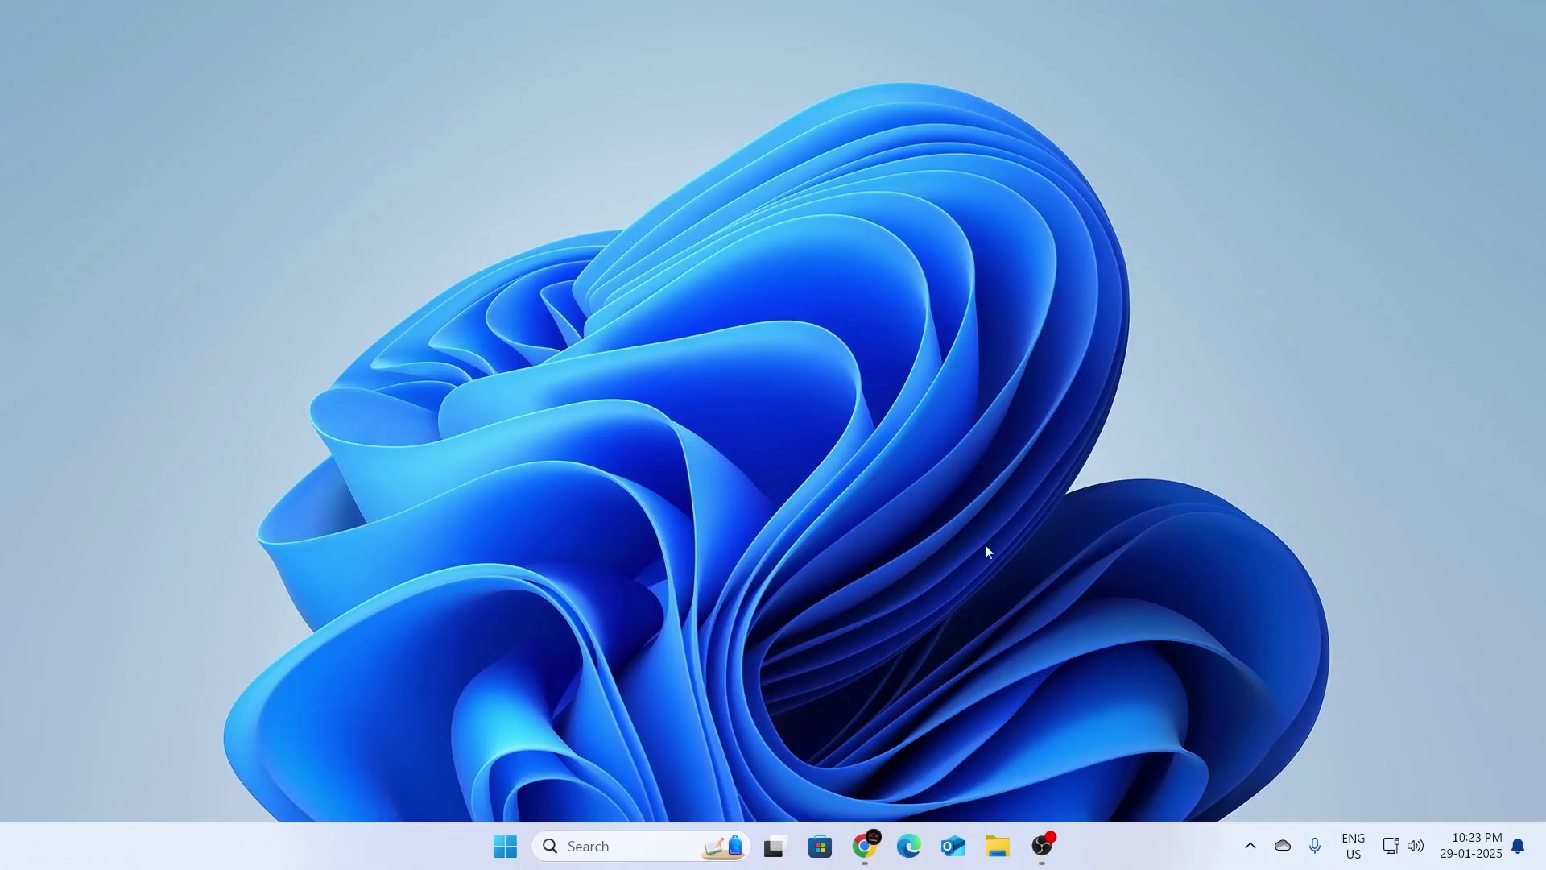
Search Windows for 'keyboard tr' to surface Find and fix keyboard problems
left_click(670, 845)
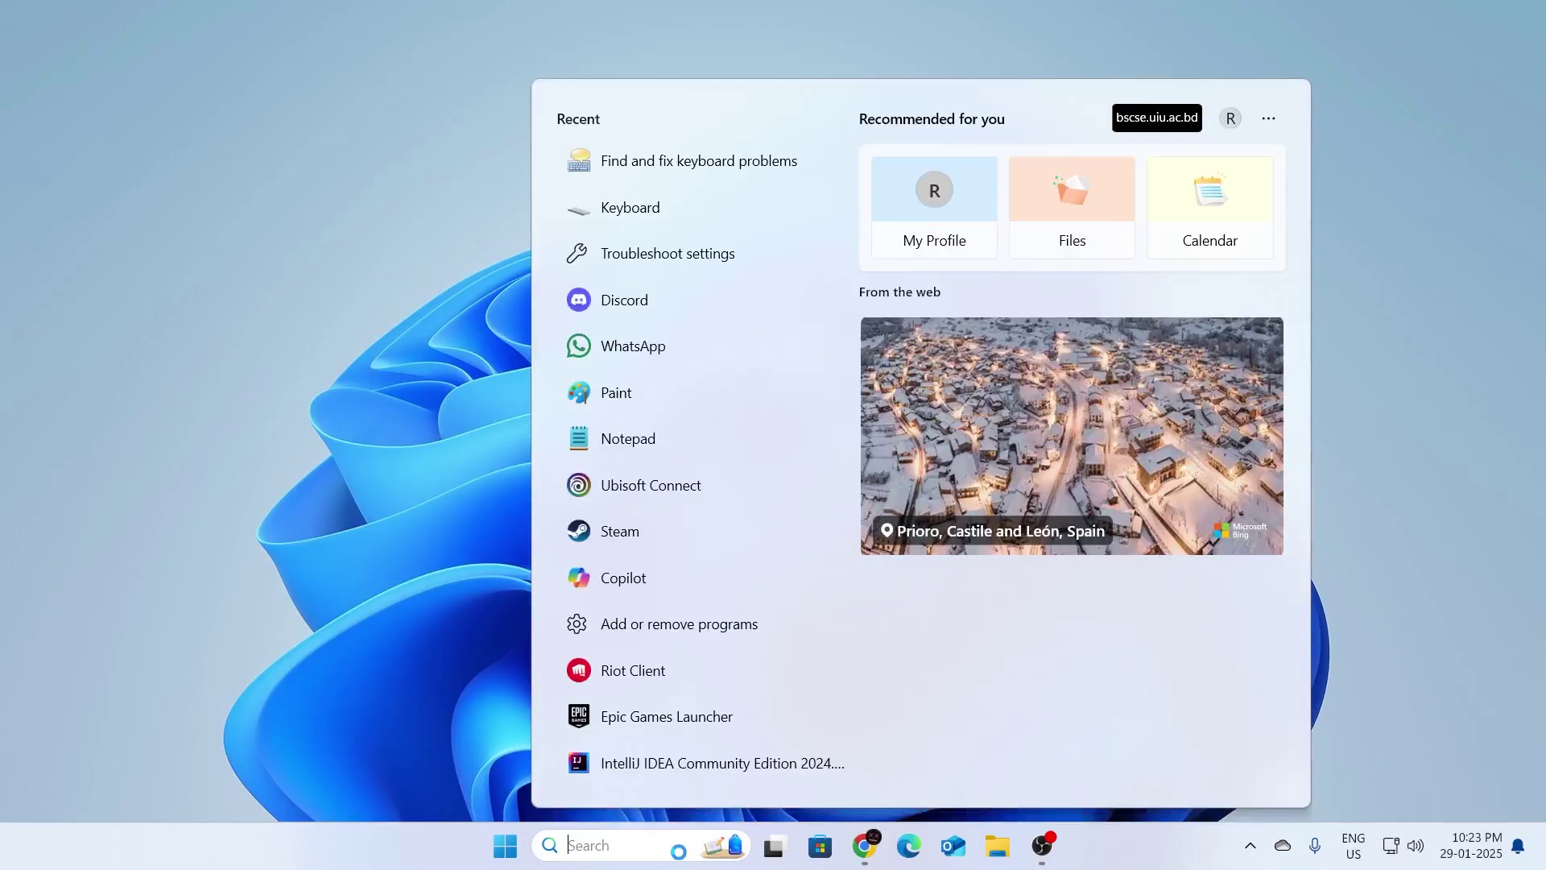
type("keyboard")
key("BackSpace")
key("BackSpace")
key("BackSpace")
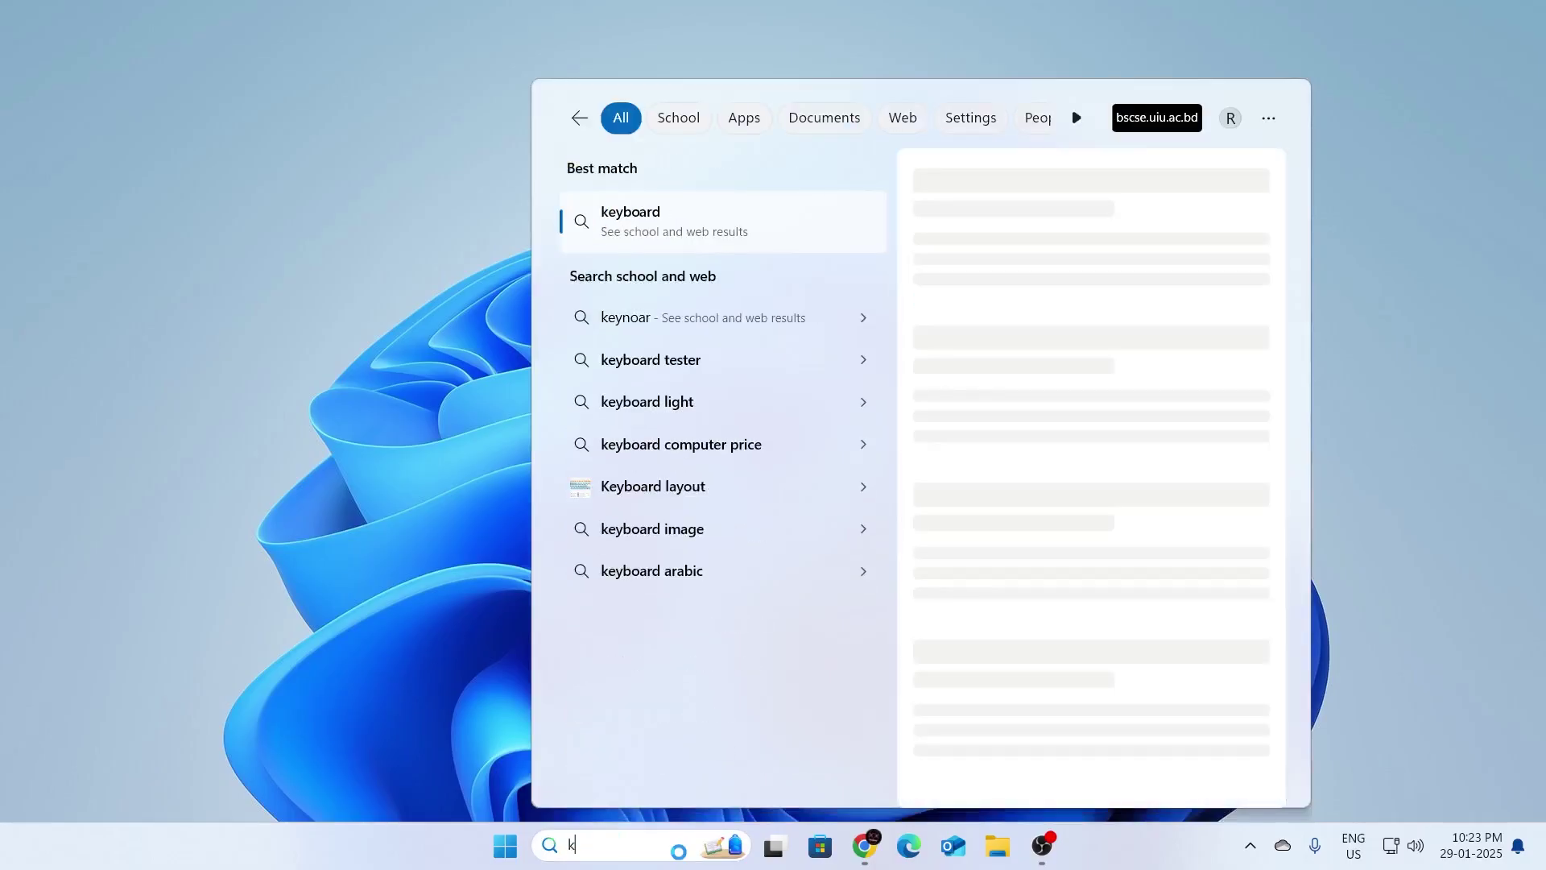
type("eyboard tr")
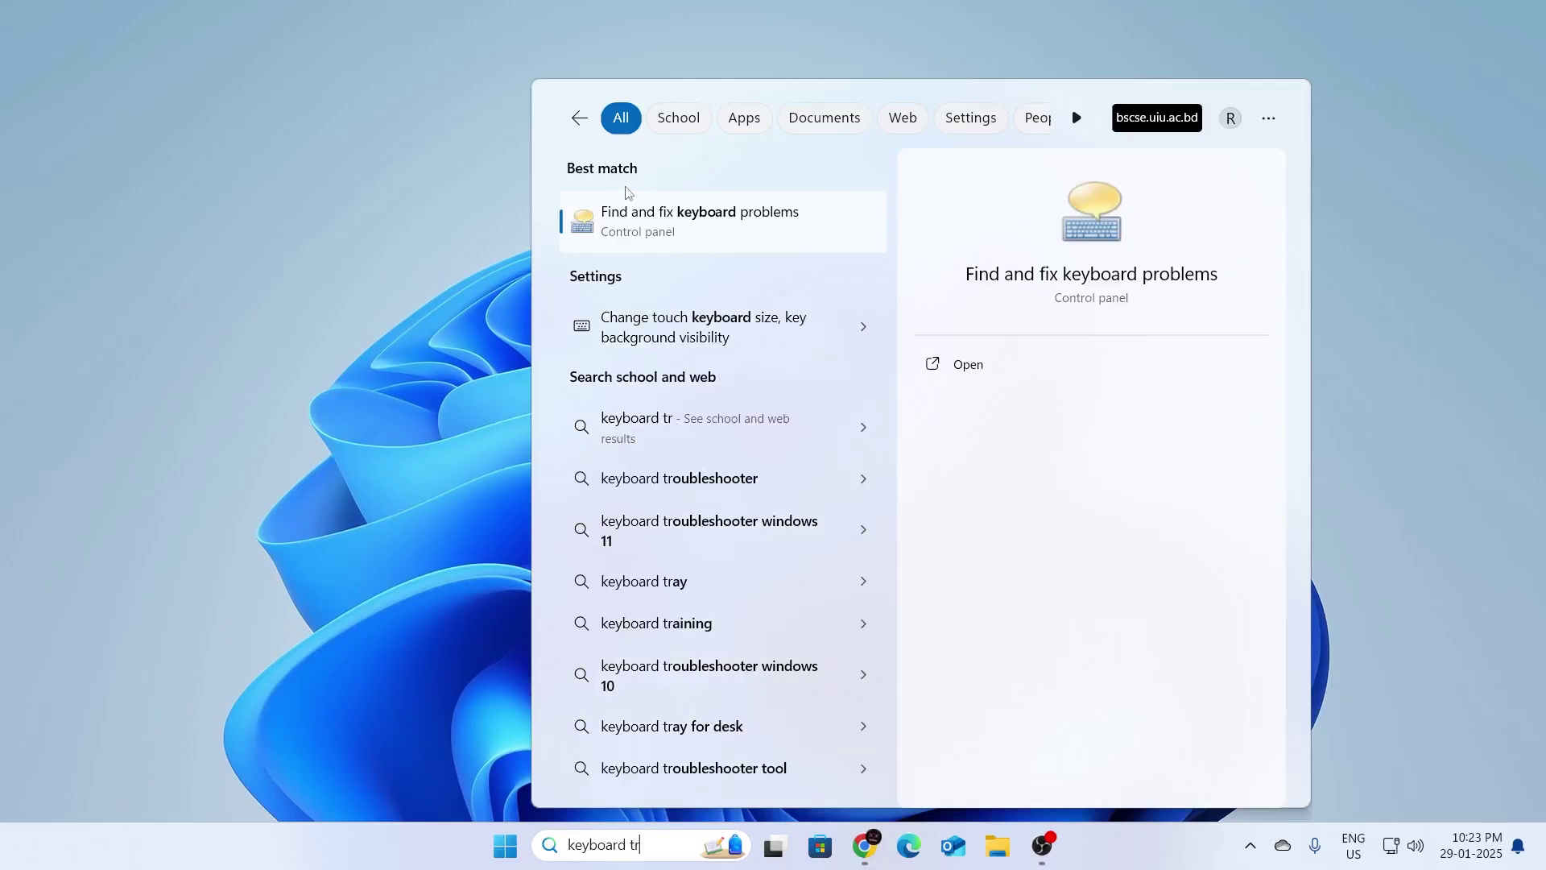
Run the keyboard troubleshooter with Apply repairs automatically, then close it when no changes are needed
left_click(979, 367)
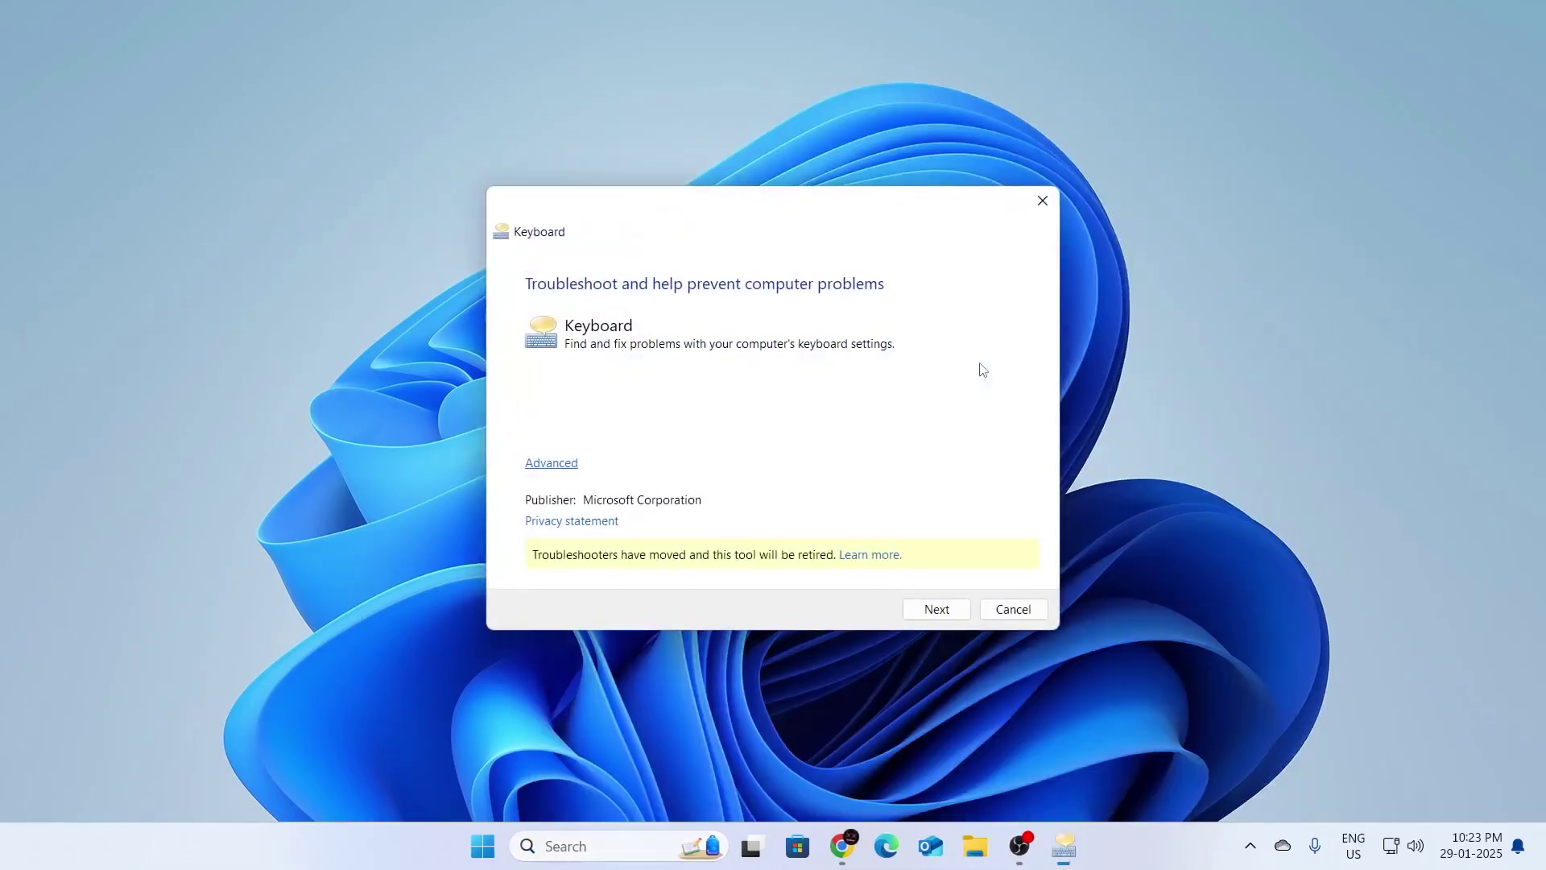
left_click(552, 464)
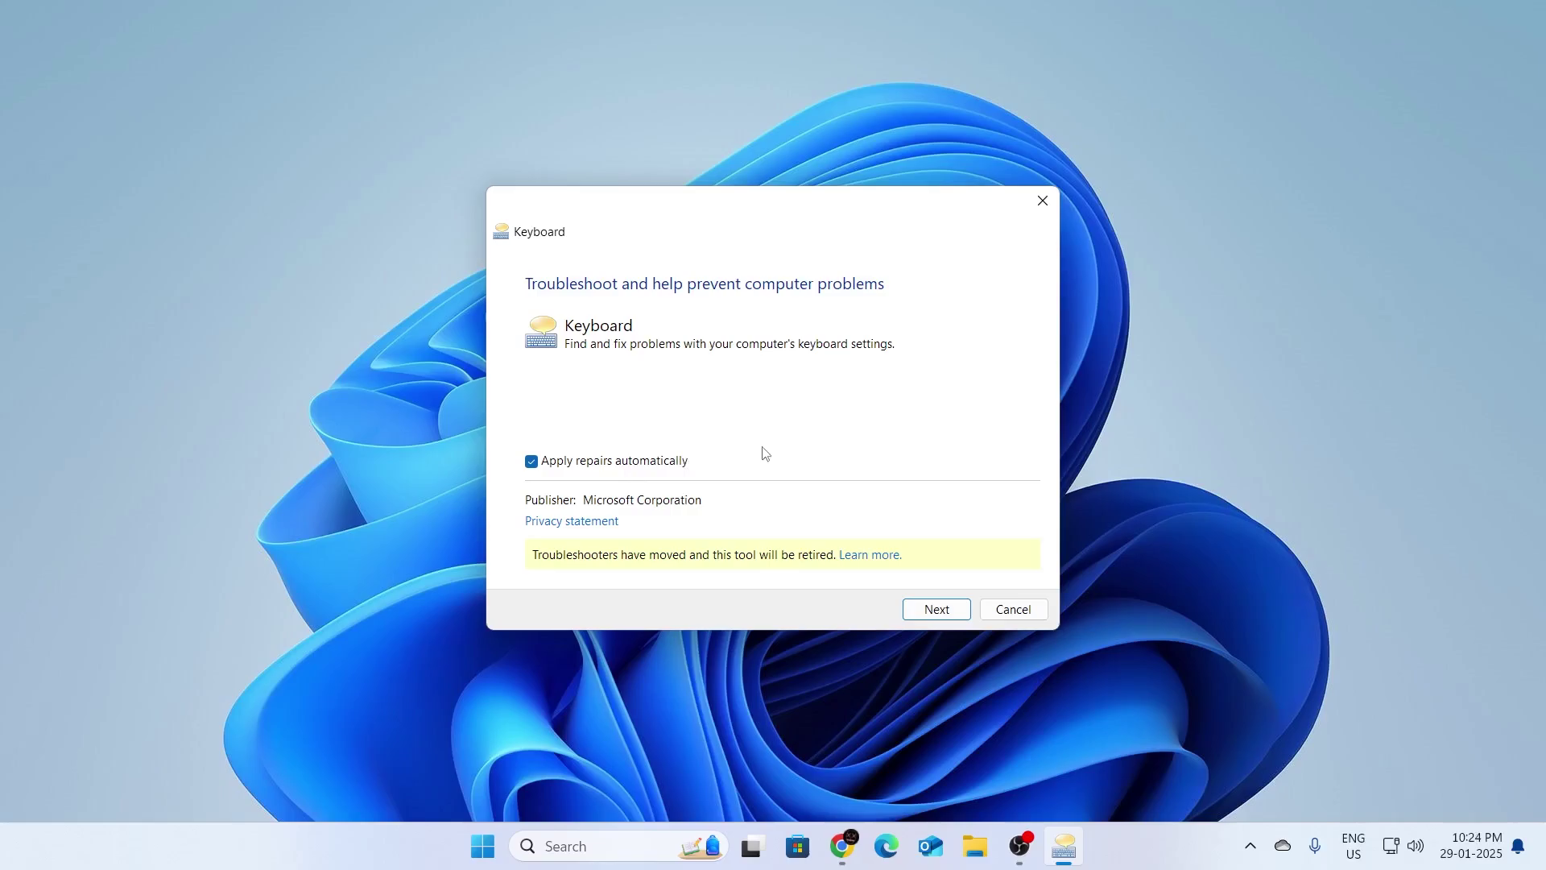
left_click(930, 611)
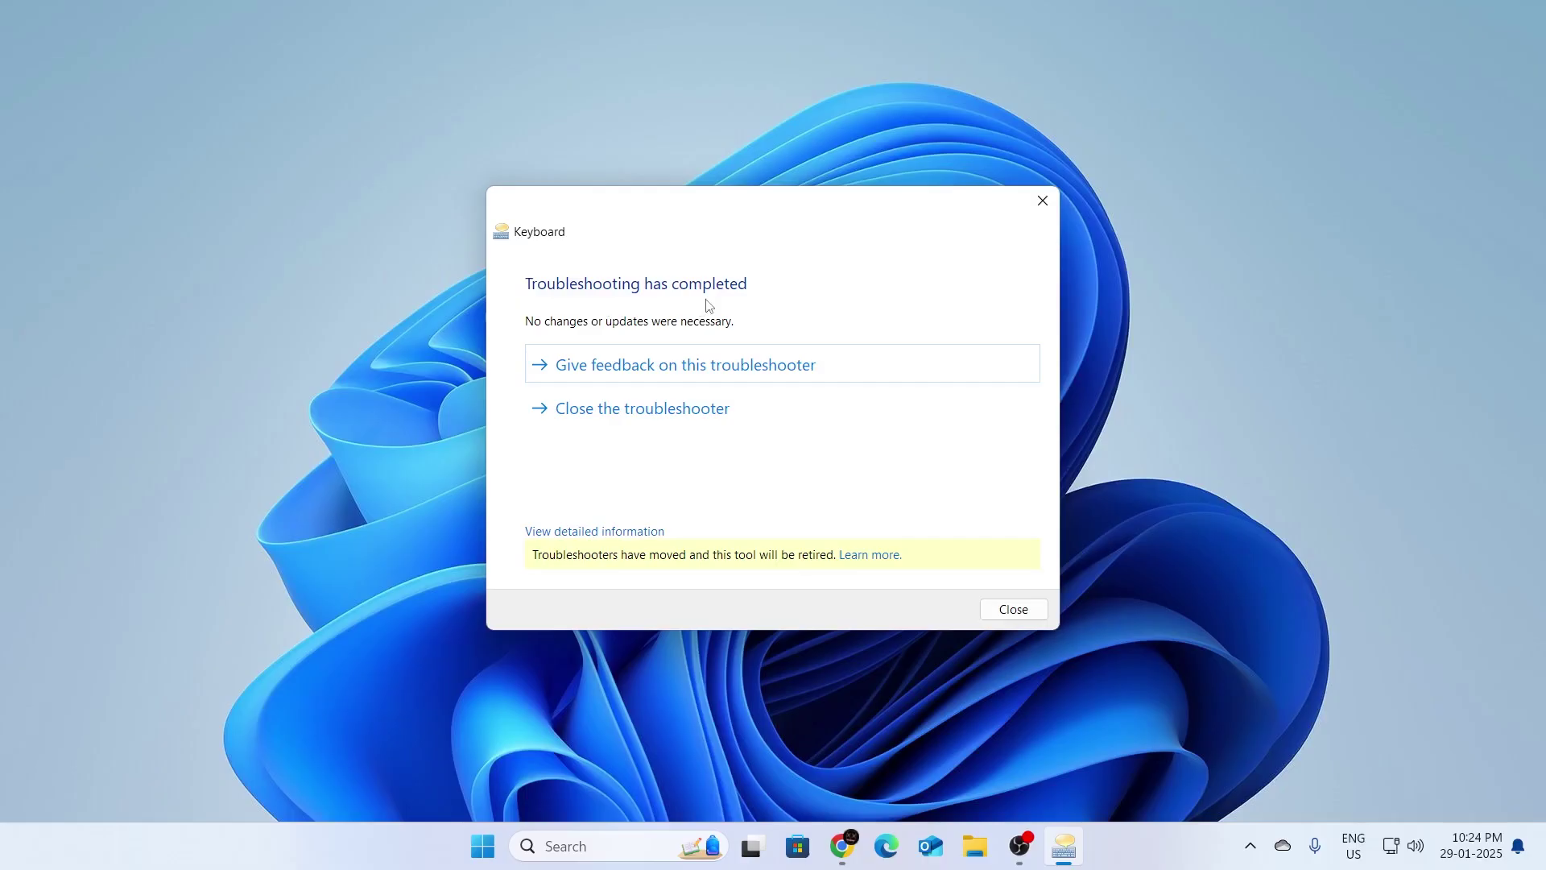
left_click(696, 411)
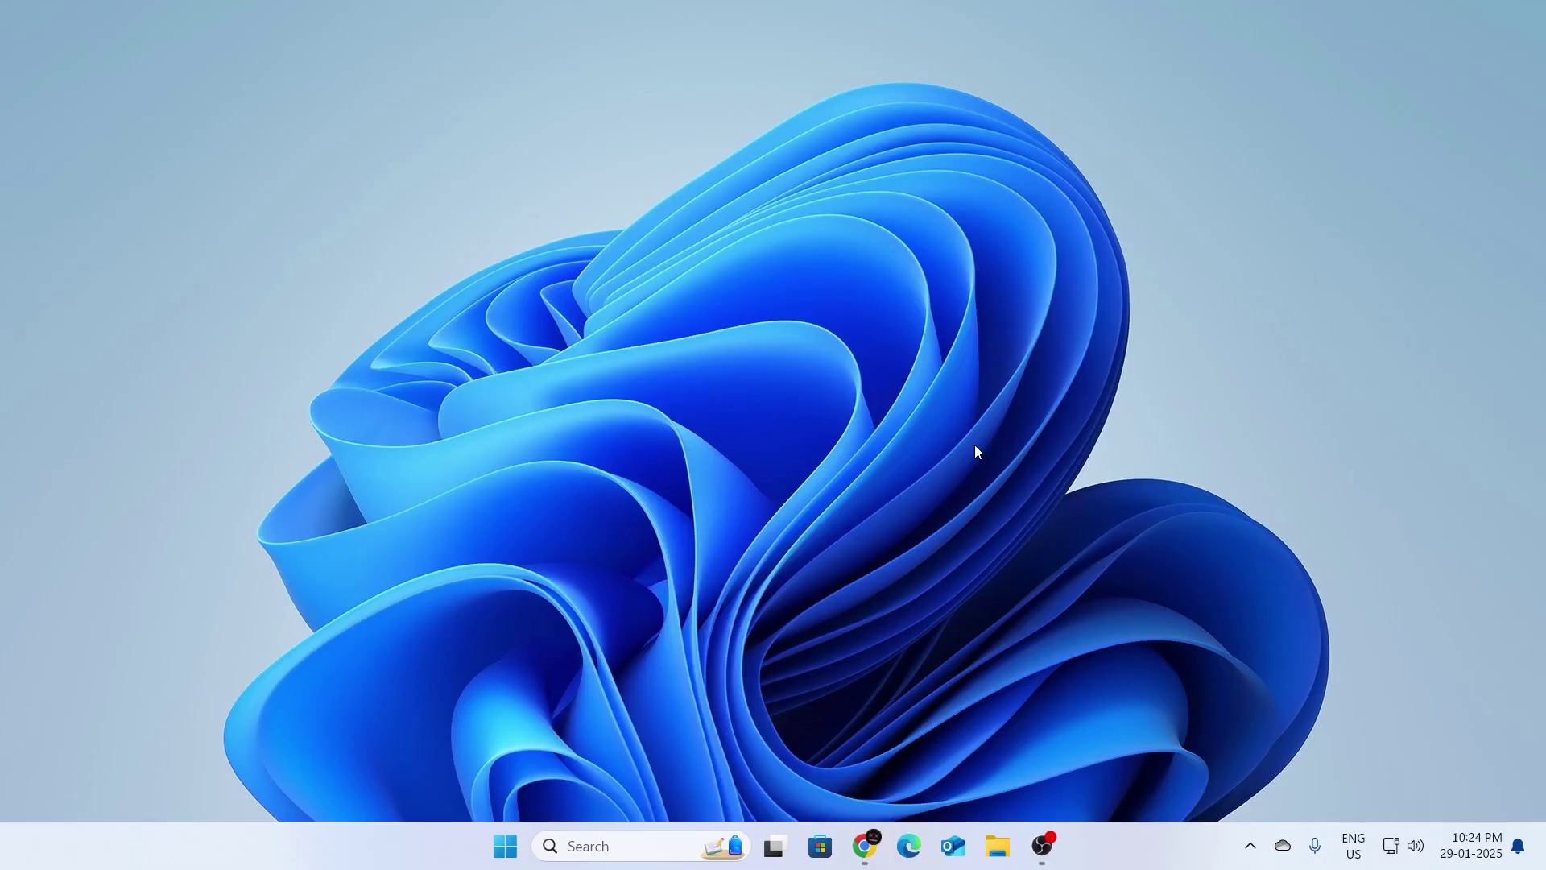
Open Device Manager maximized with Keyboards expanded to its four HID Keyboard Devices
right_click(516, 844)
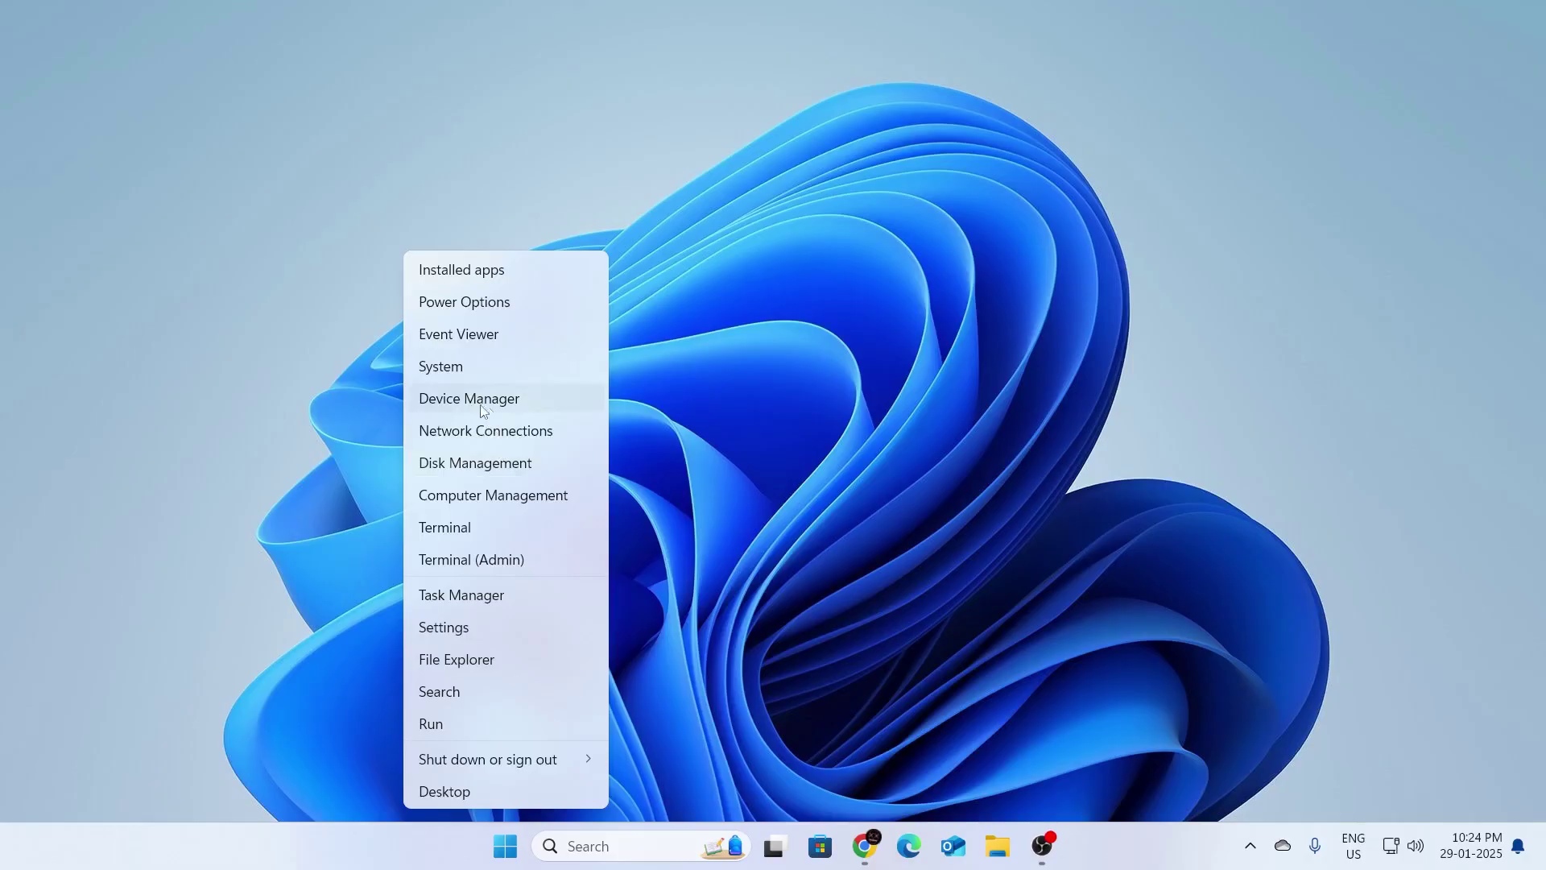
left_click(494, 407)
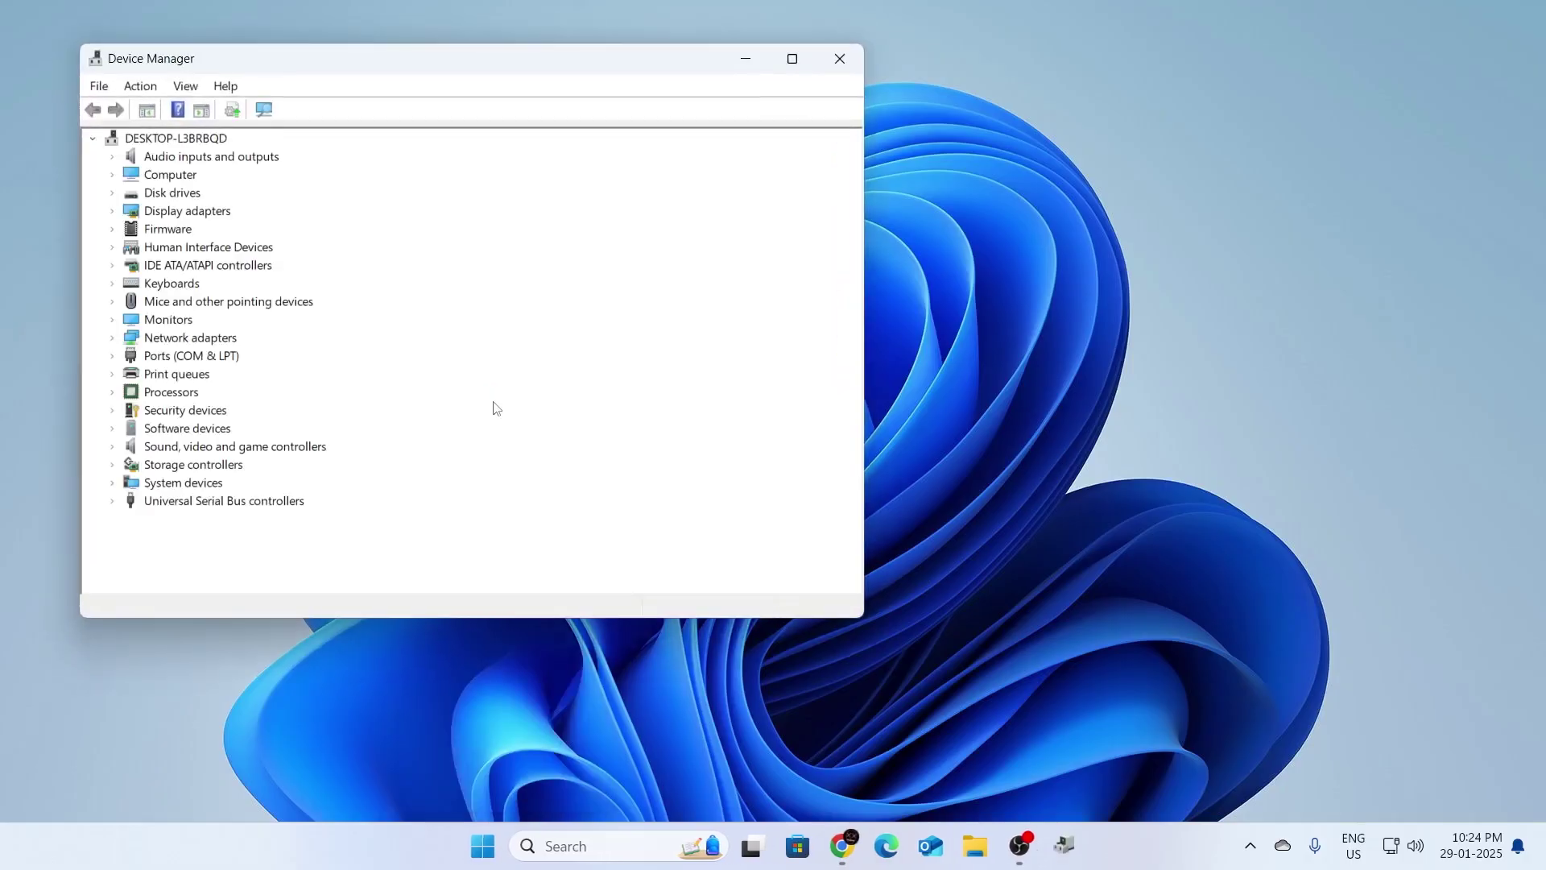
left_click(792, 59)
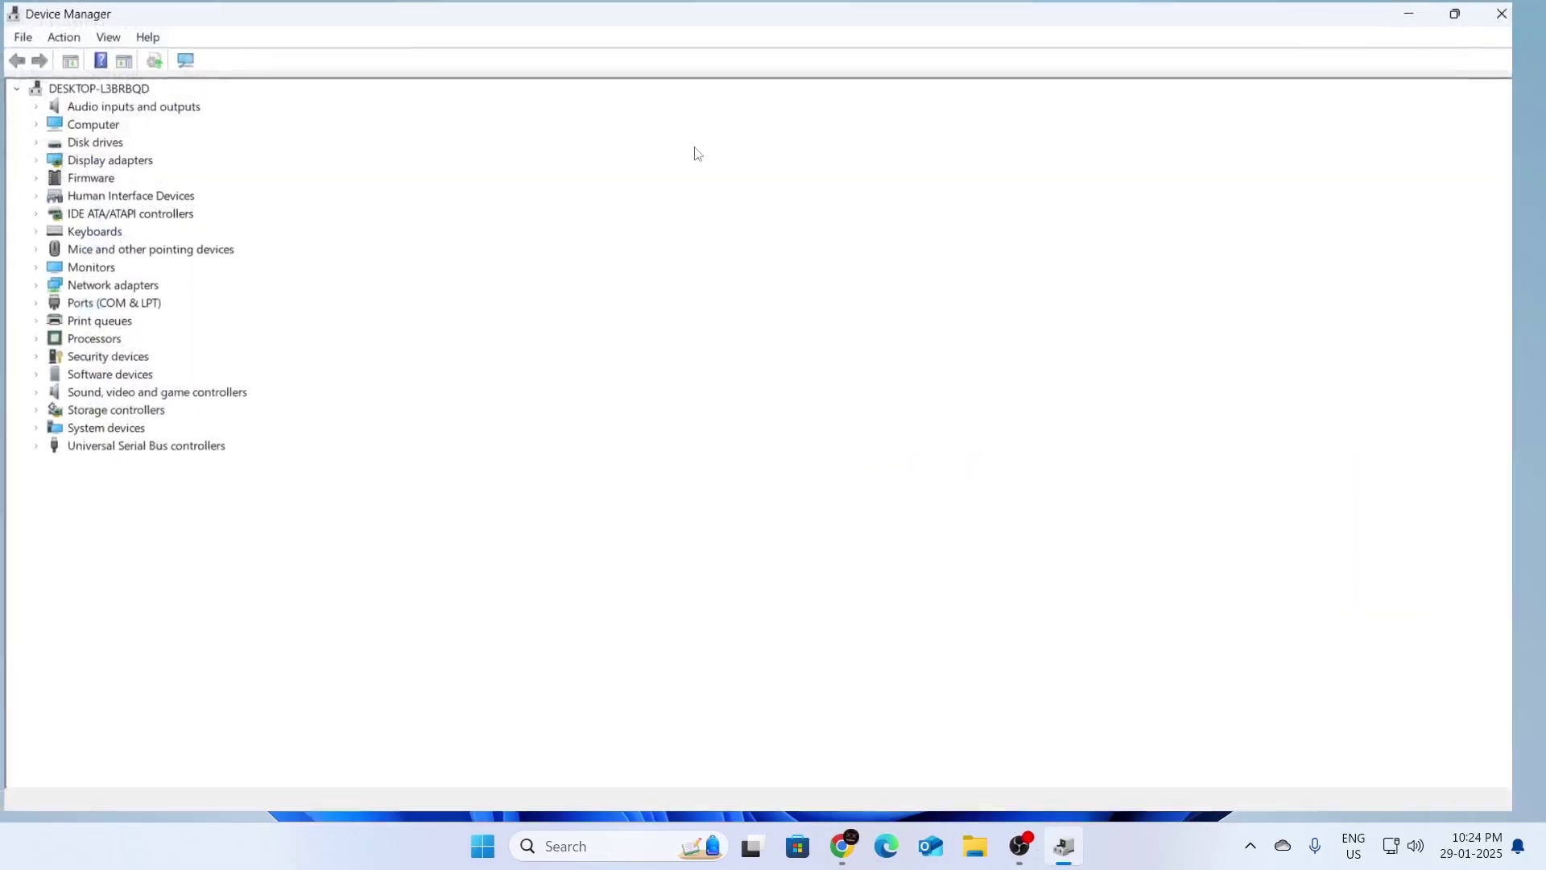
left_click(86, 234)
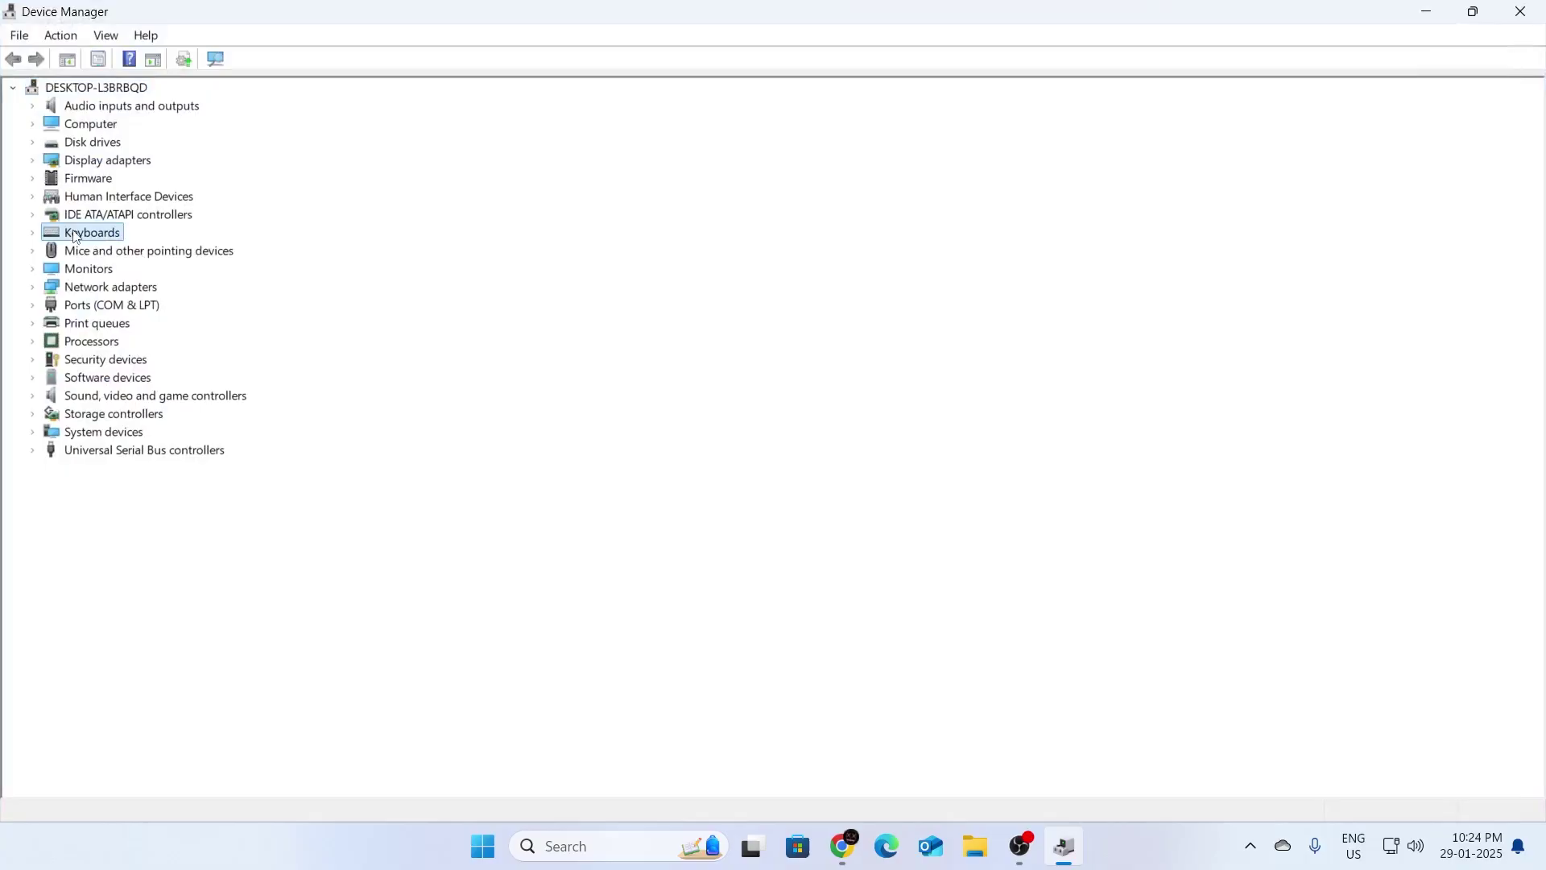
left_click(33, 233)
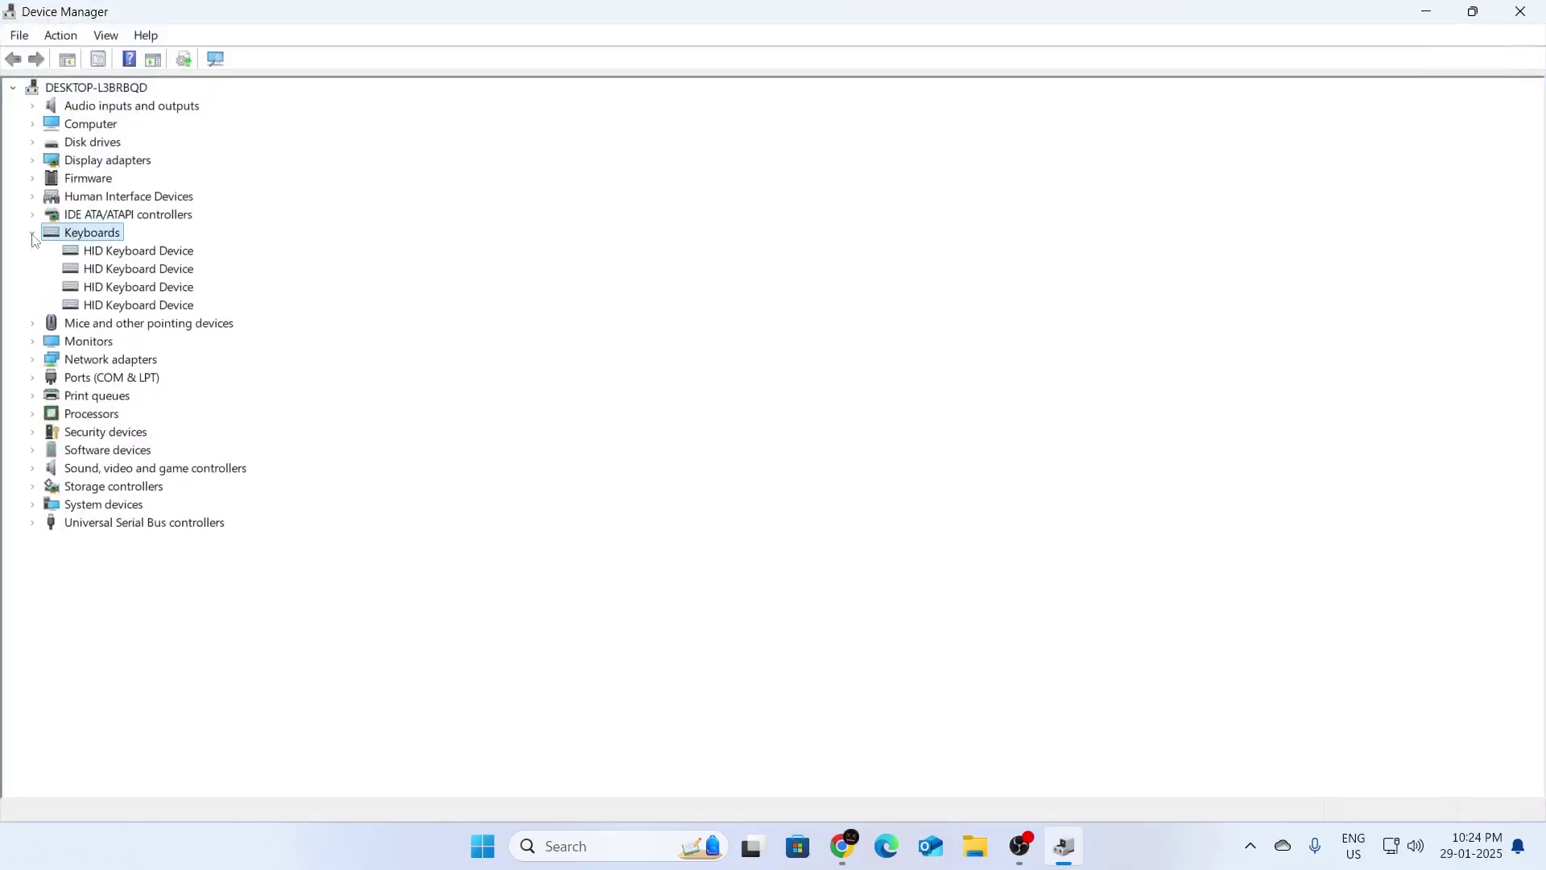
right_click(143, 255)
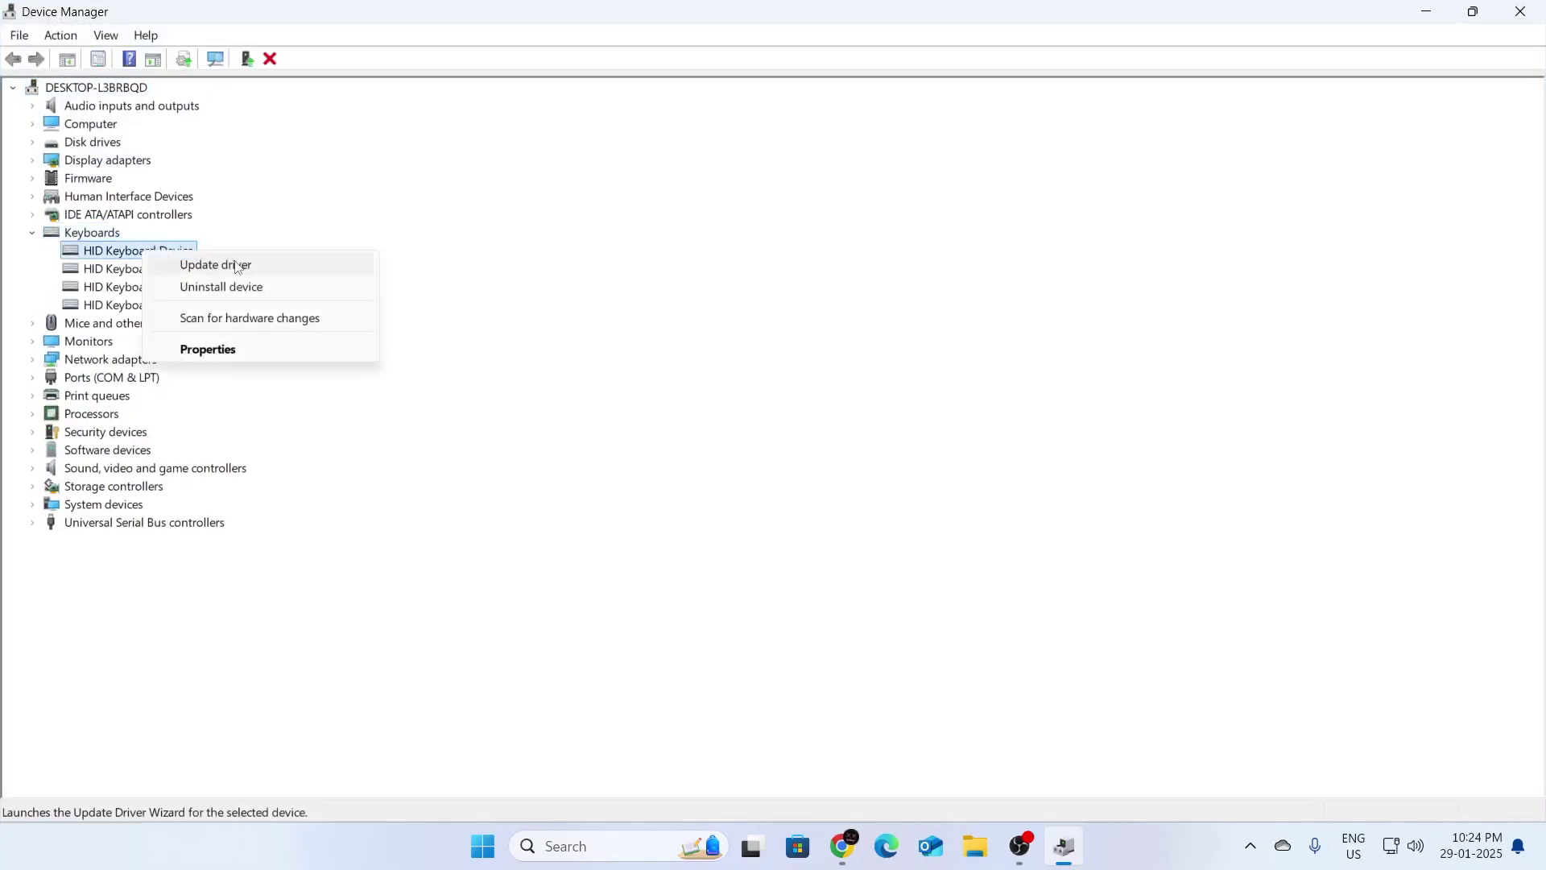
Reinstall the first HID Keyboard Device driver from the compatible drivers list on this computer
left_click(239, 266)
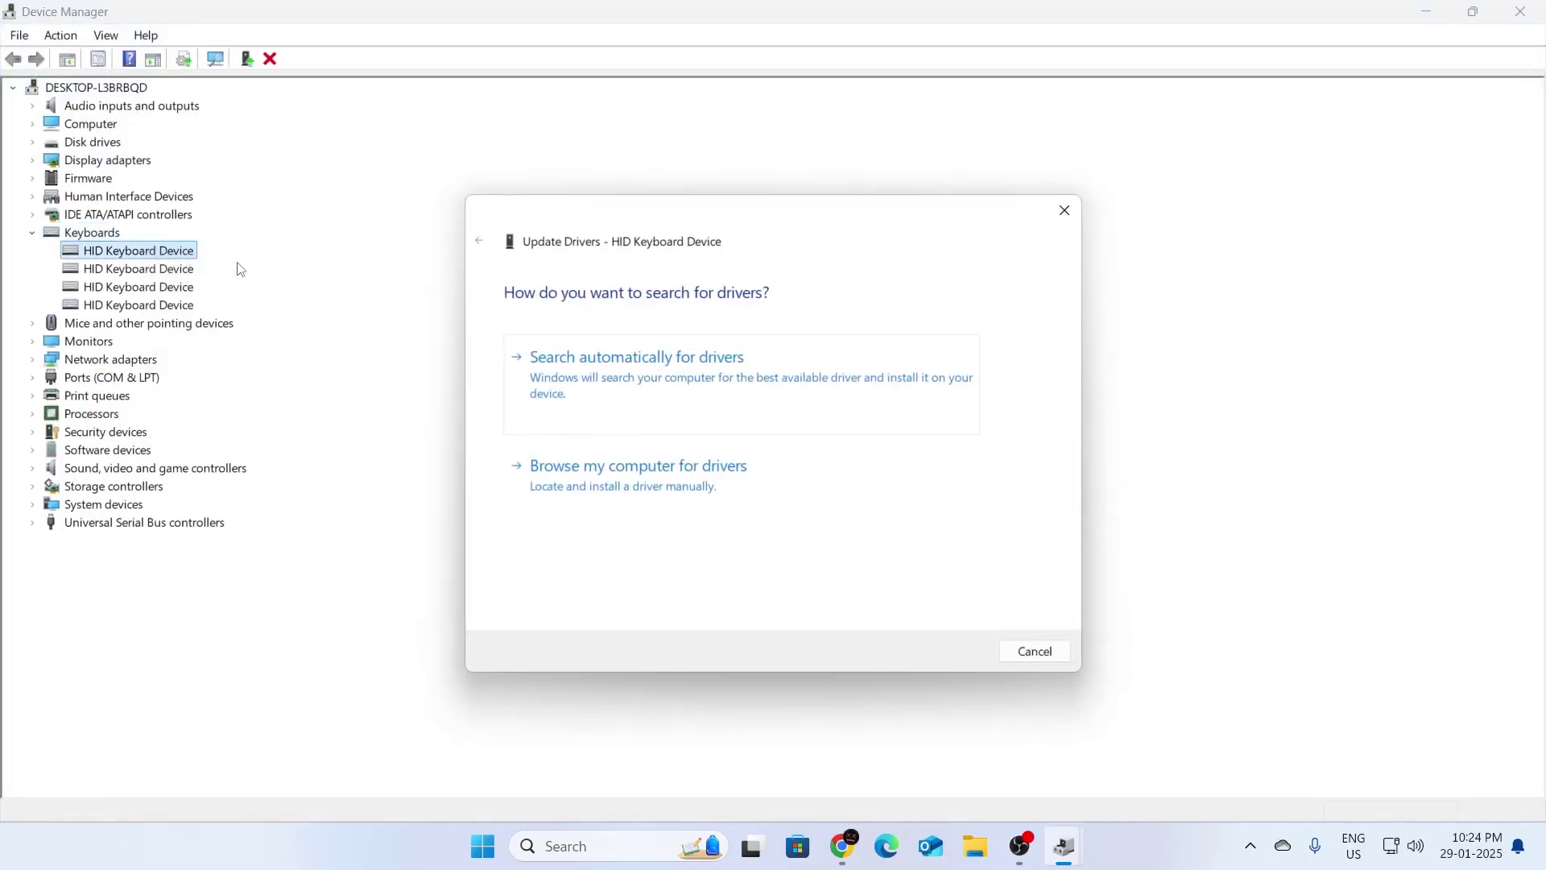
left_click(656, 482)
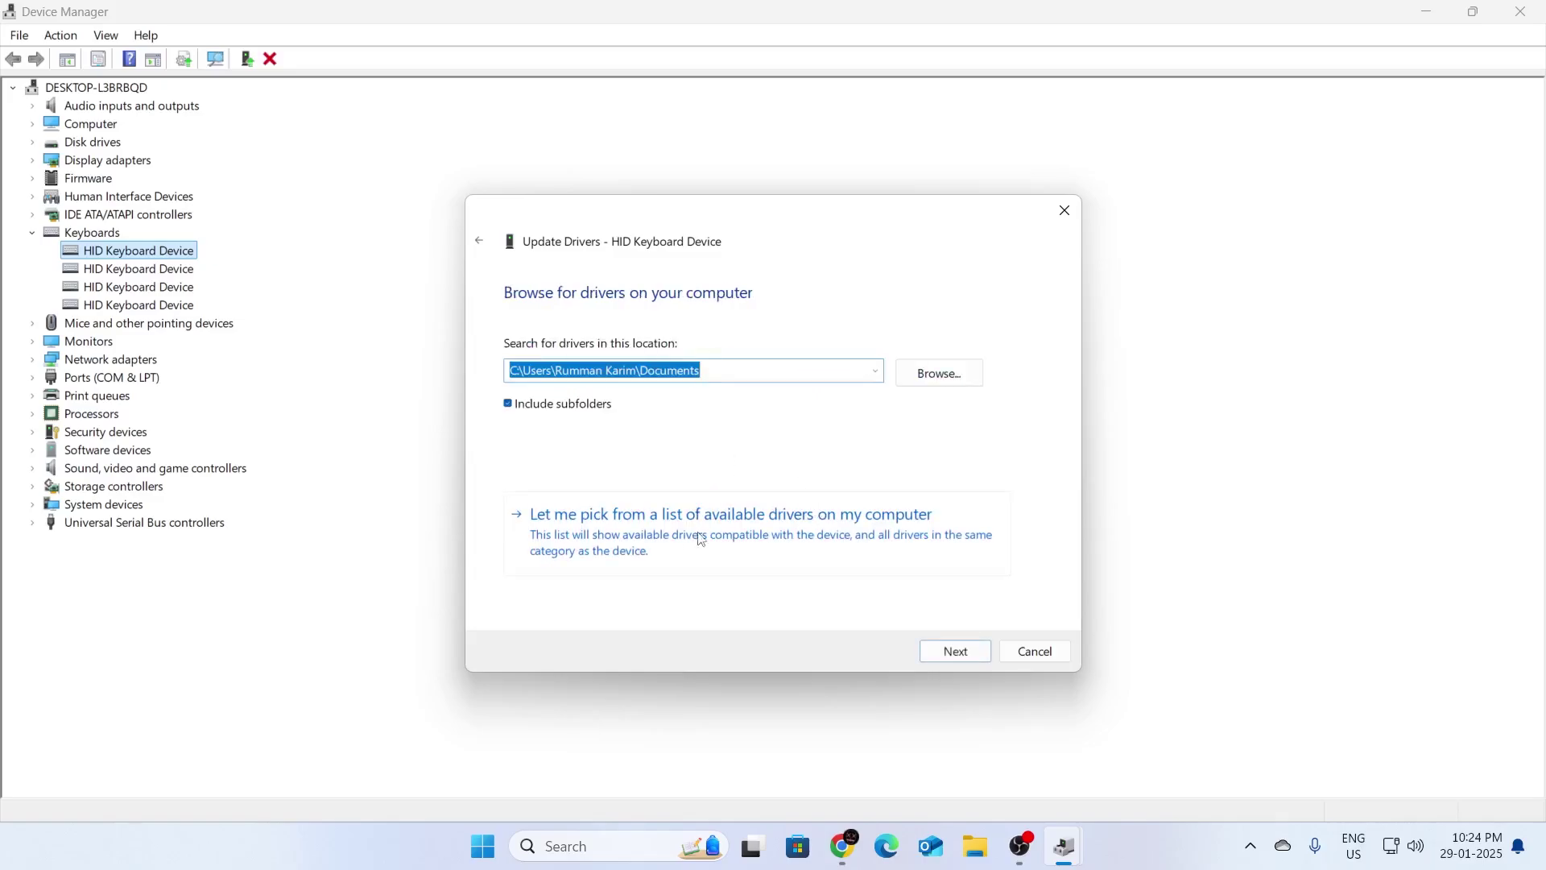
left_click(672, 531)
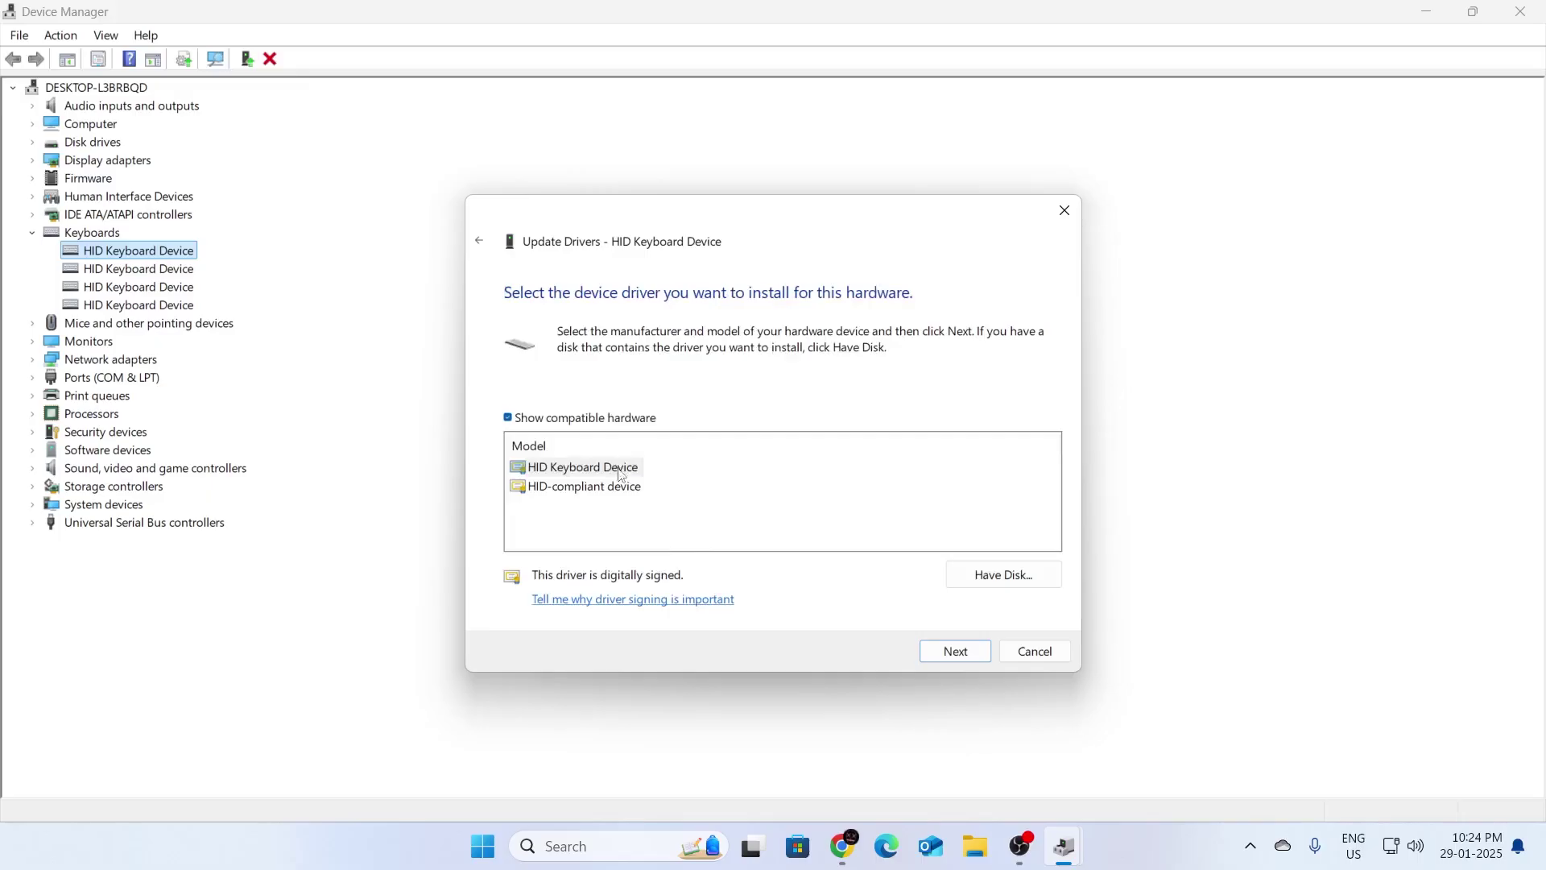
left_click(977, 653)
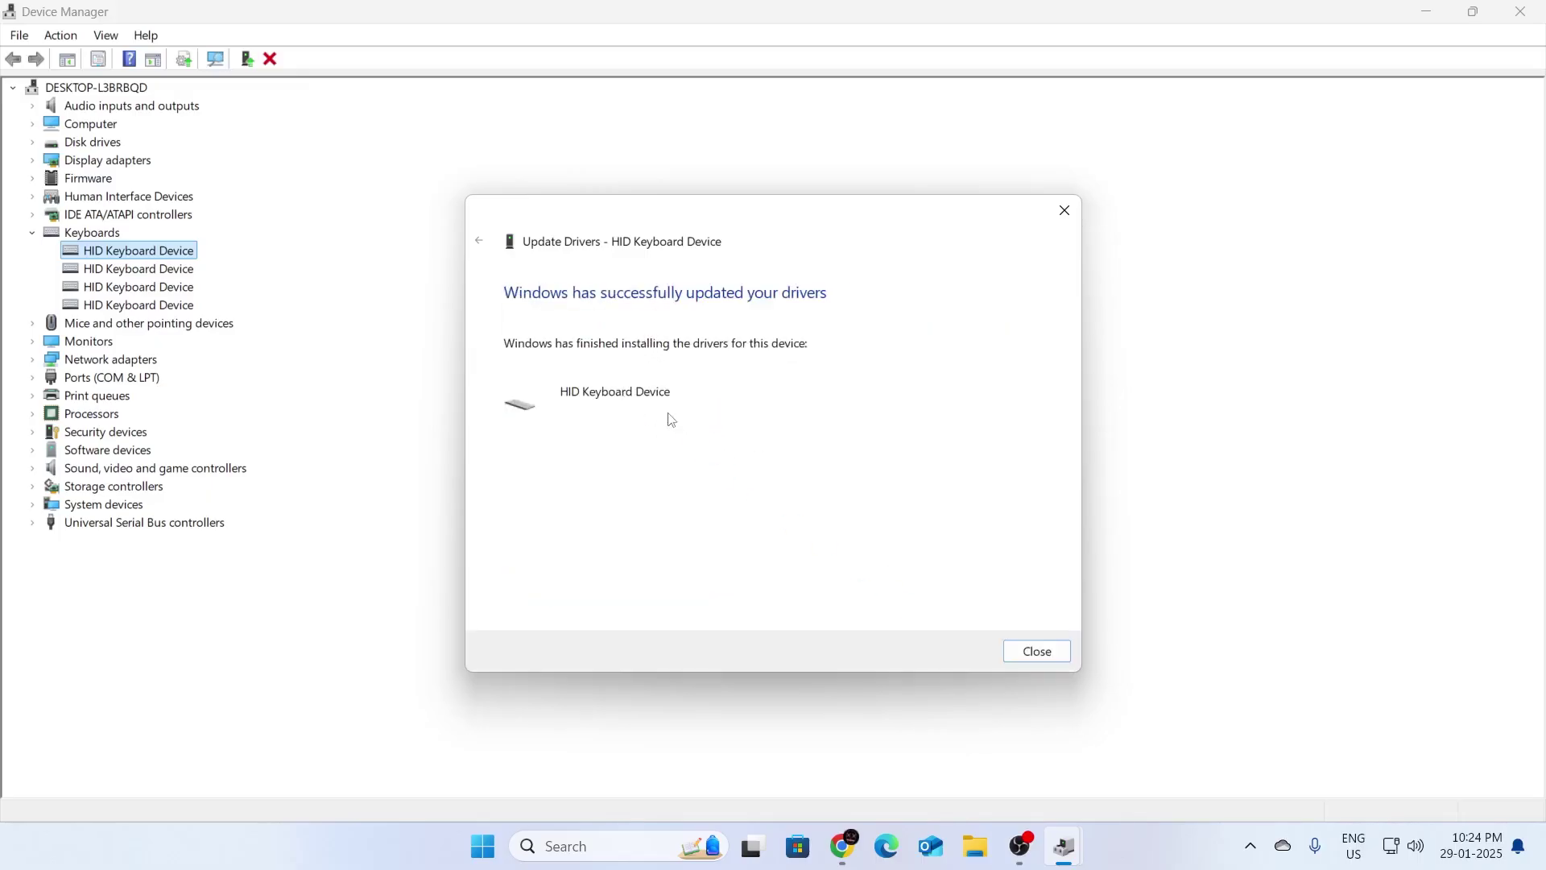
left_click(1033, 652)
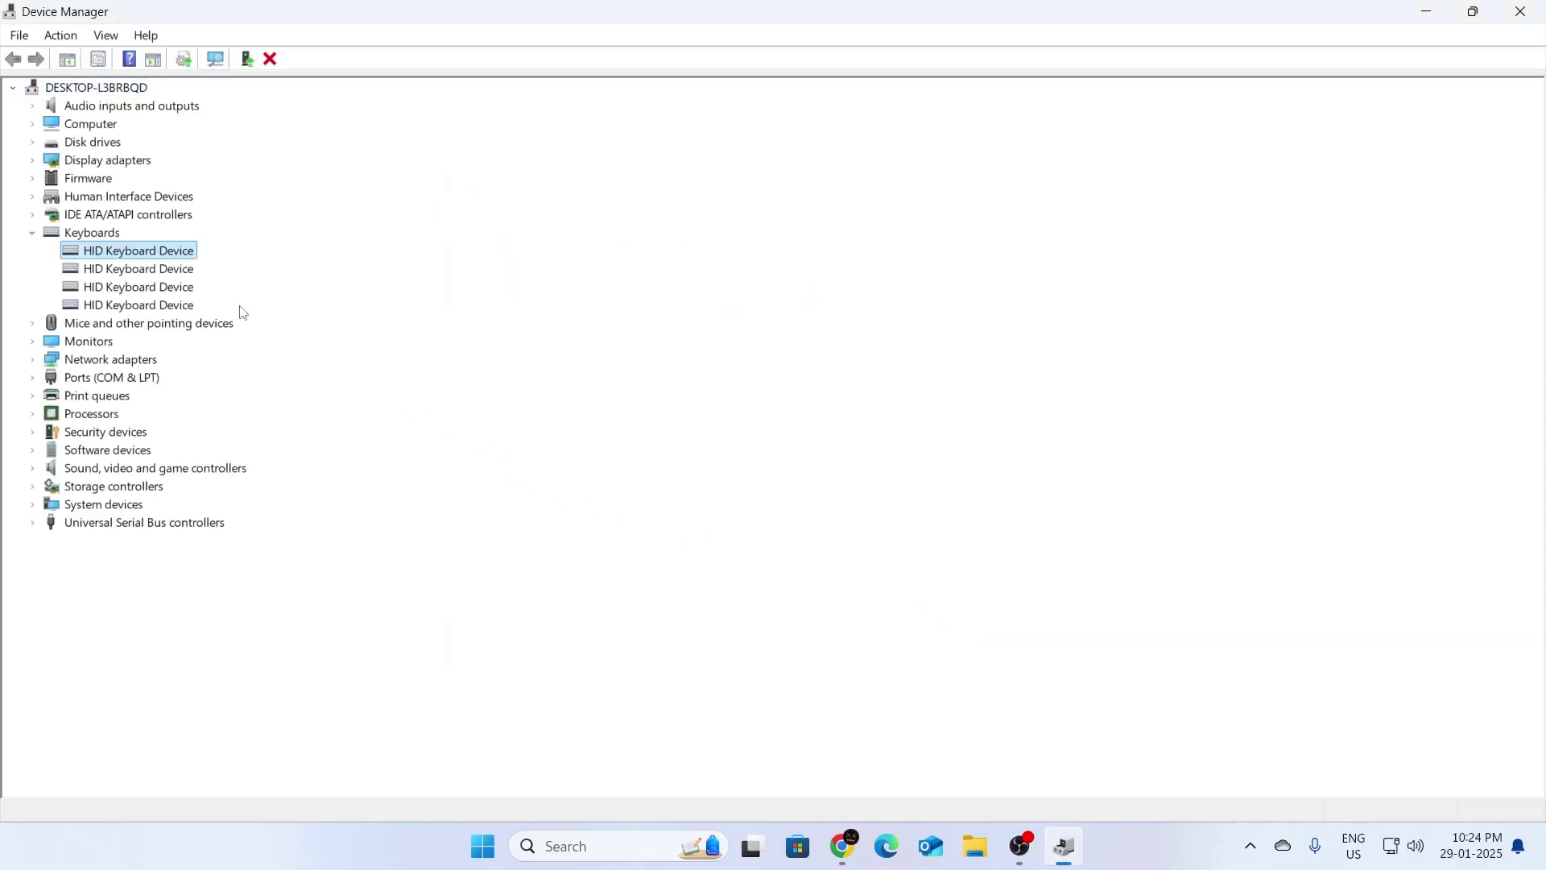
Look over the second, third and first HID Keyboard Devices in the list
left_click(164, 273)
left_click(168, 309)
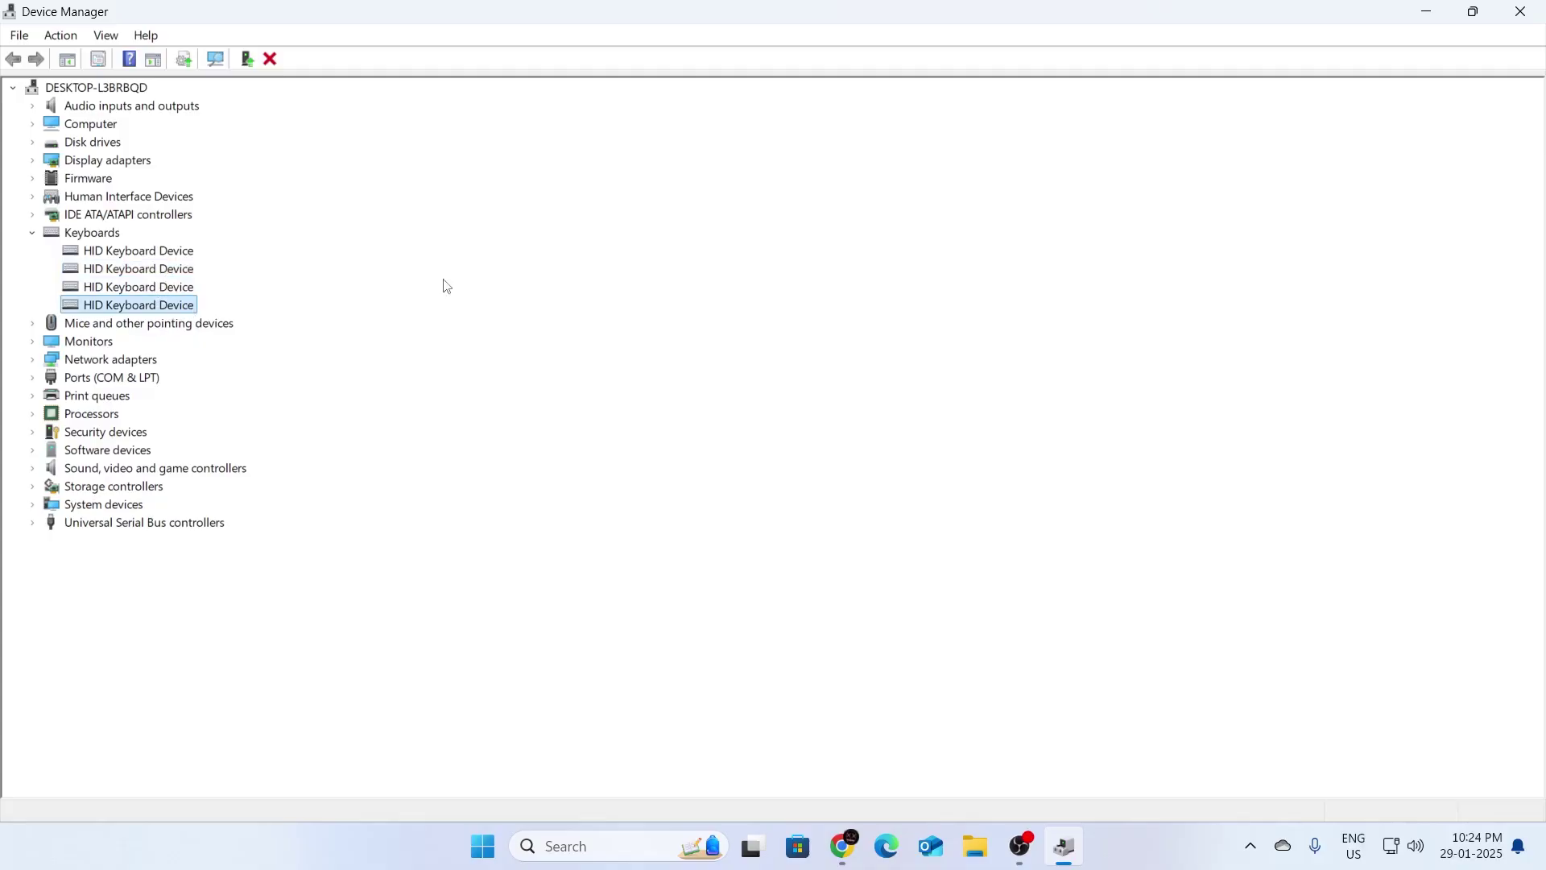
right_click(166, 276)
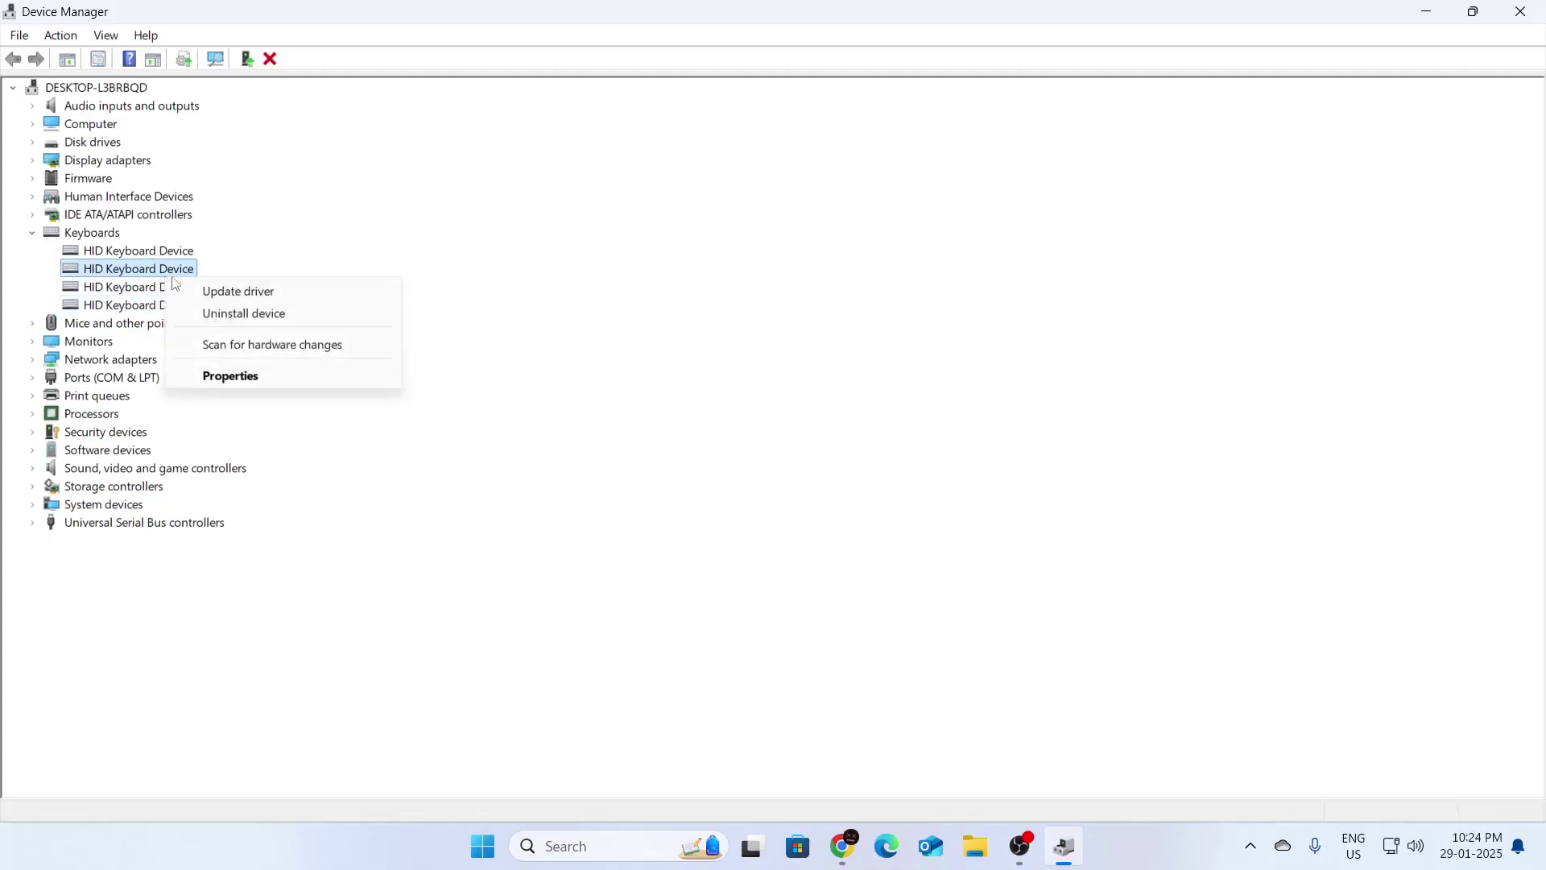
left_click(640, 303)
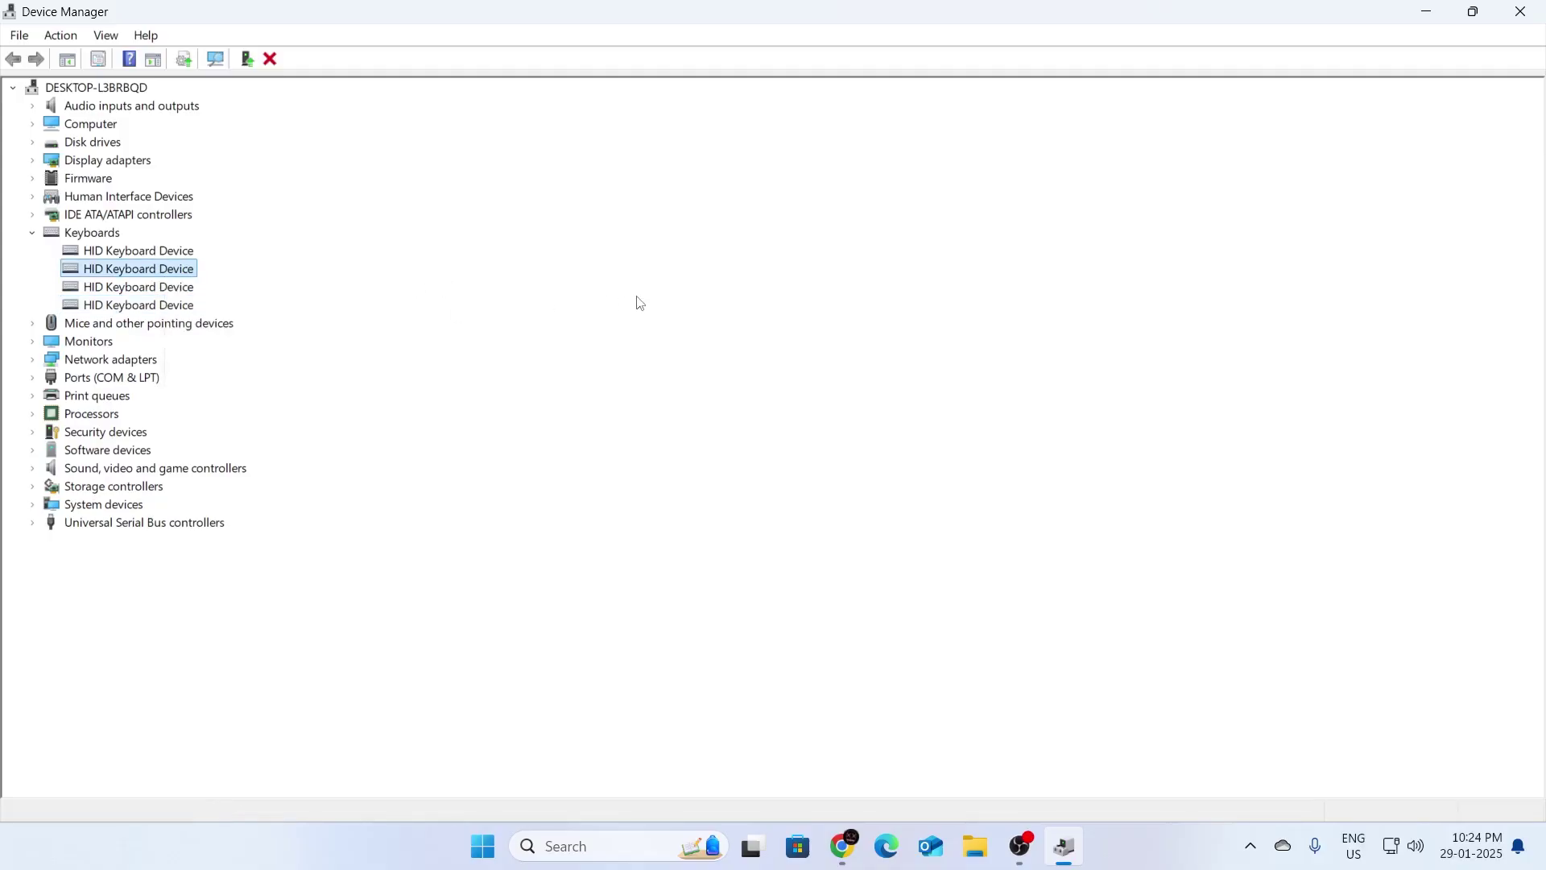
left_click(179, 293)
left_click(188, 254)
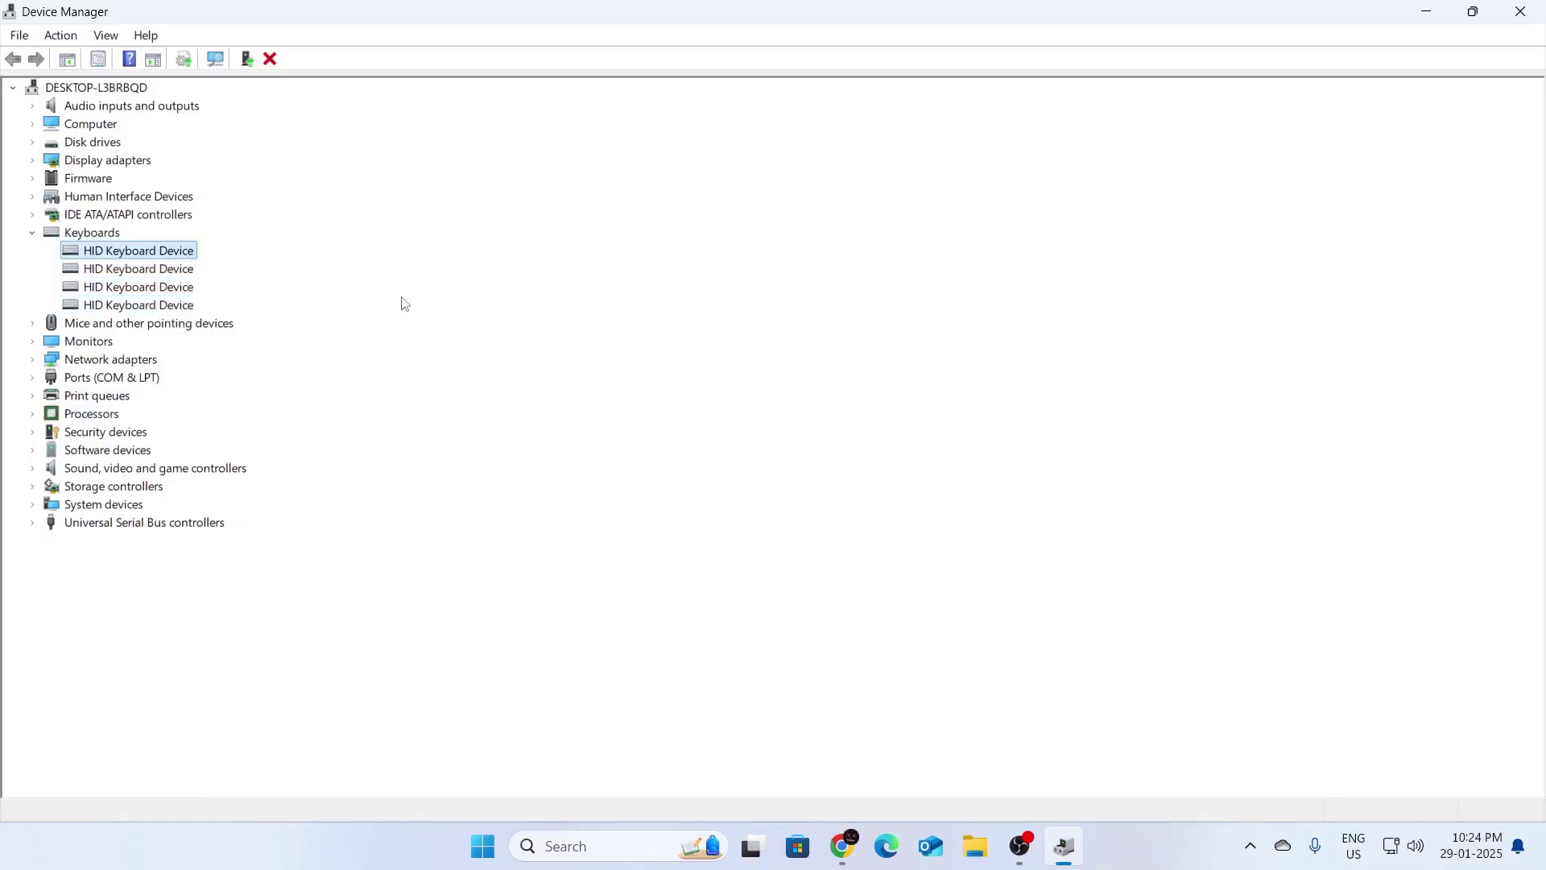
Close Device Manager and open Settings from the Start quick menu
left_click(1521, 11)
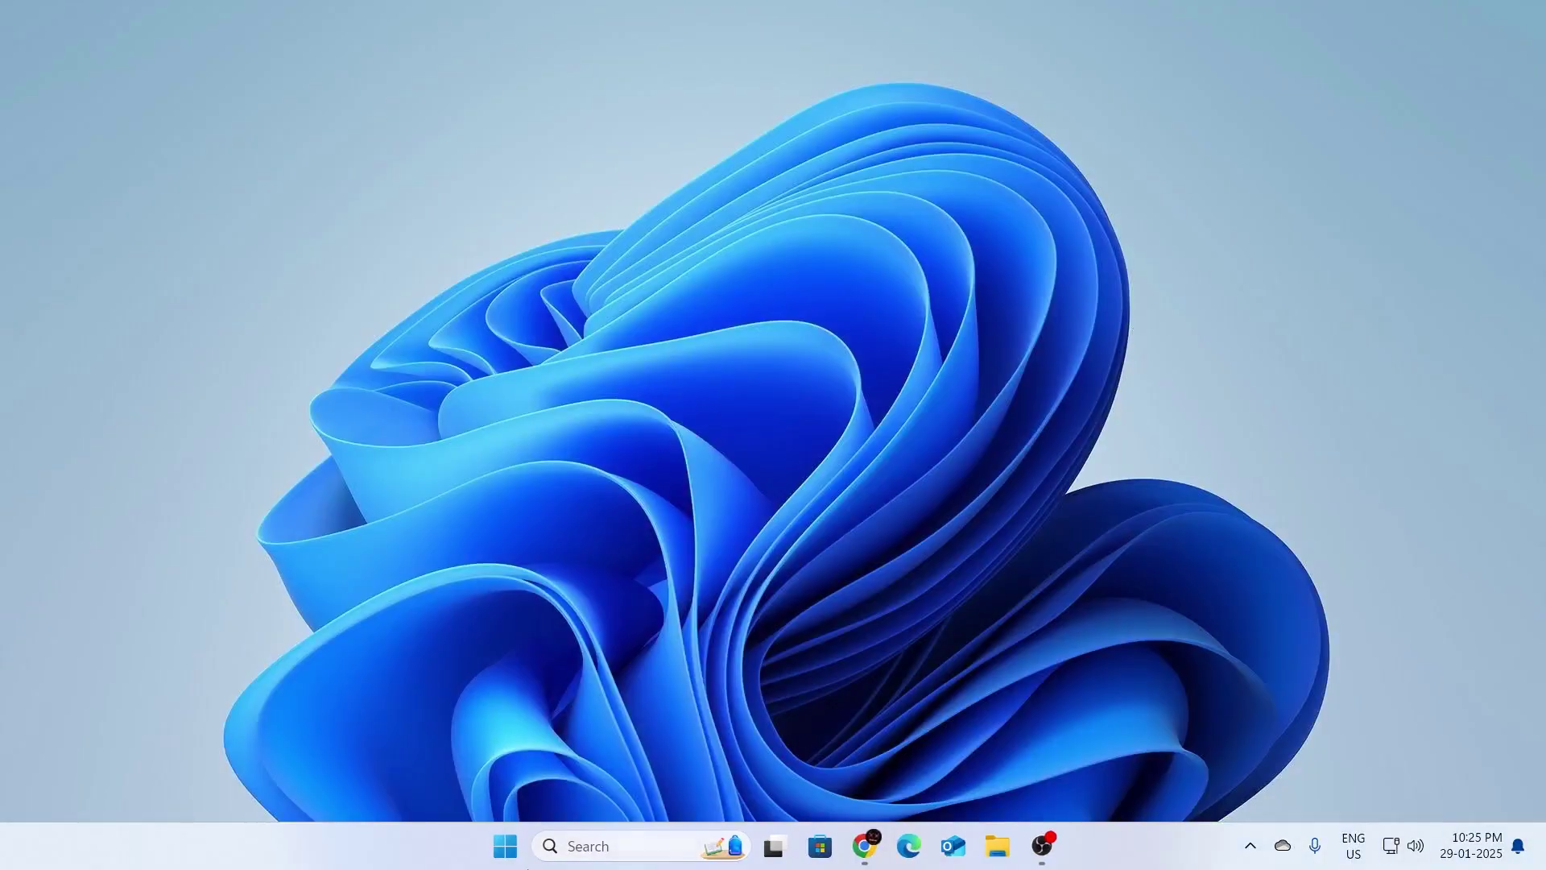
right_click(508, 852)
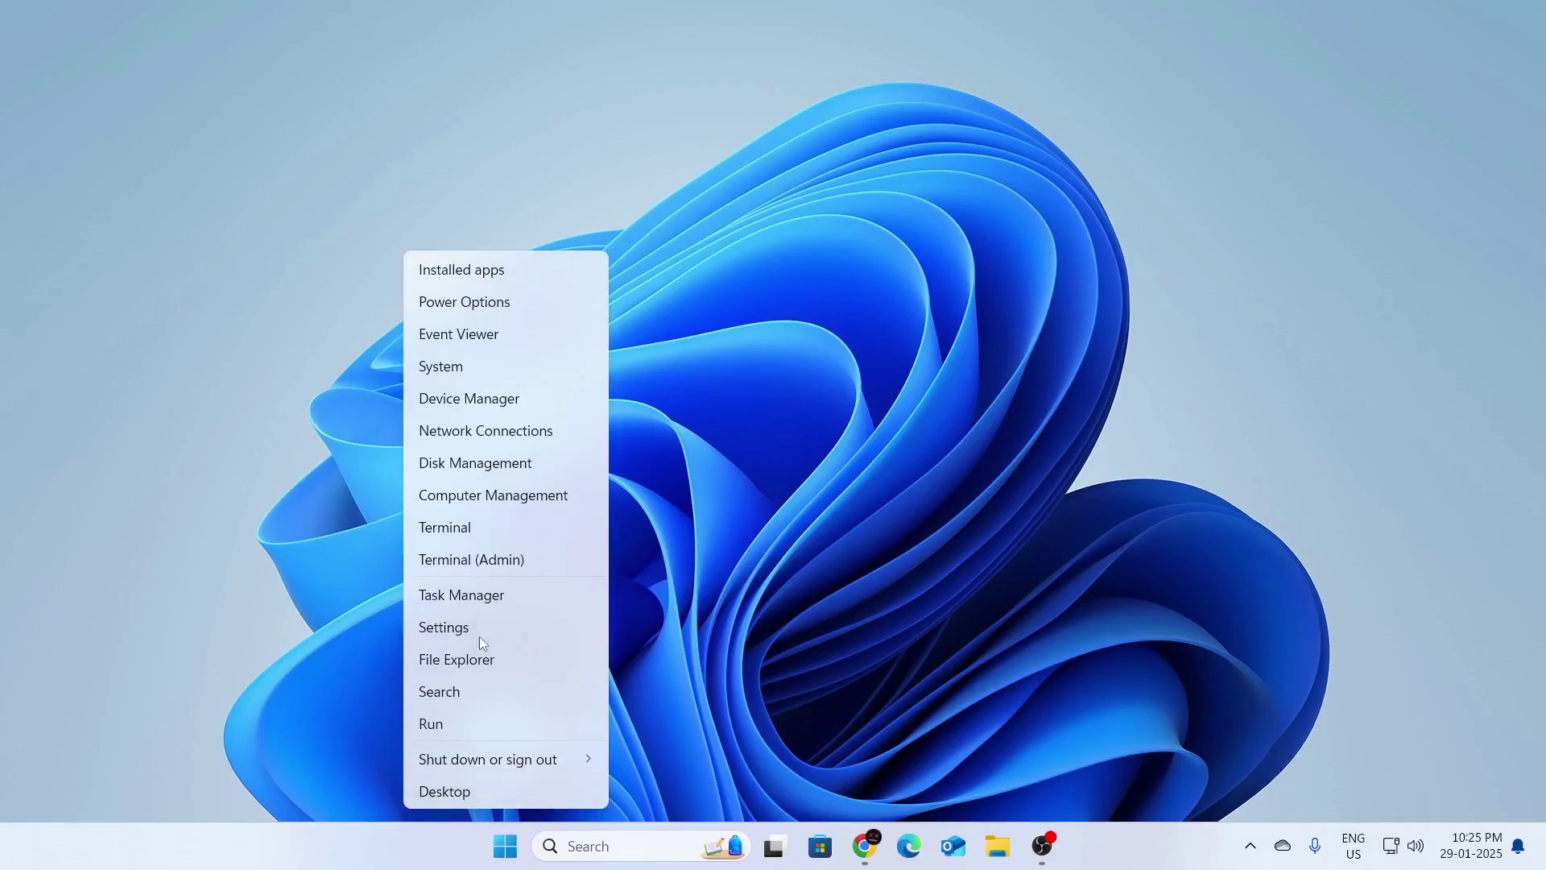
left_click(475, 628)
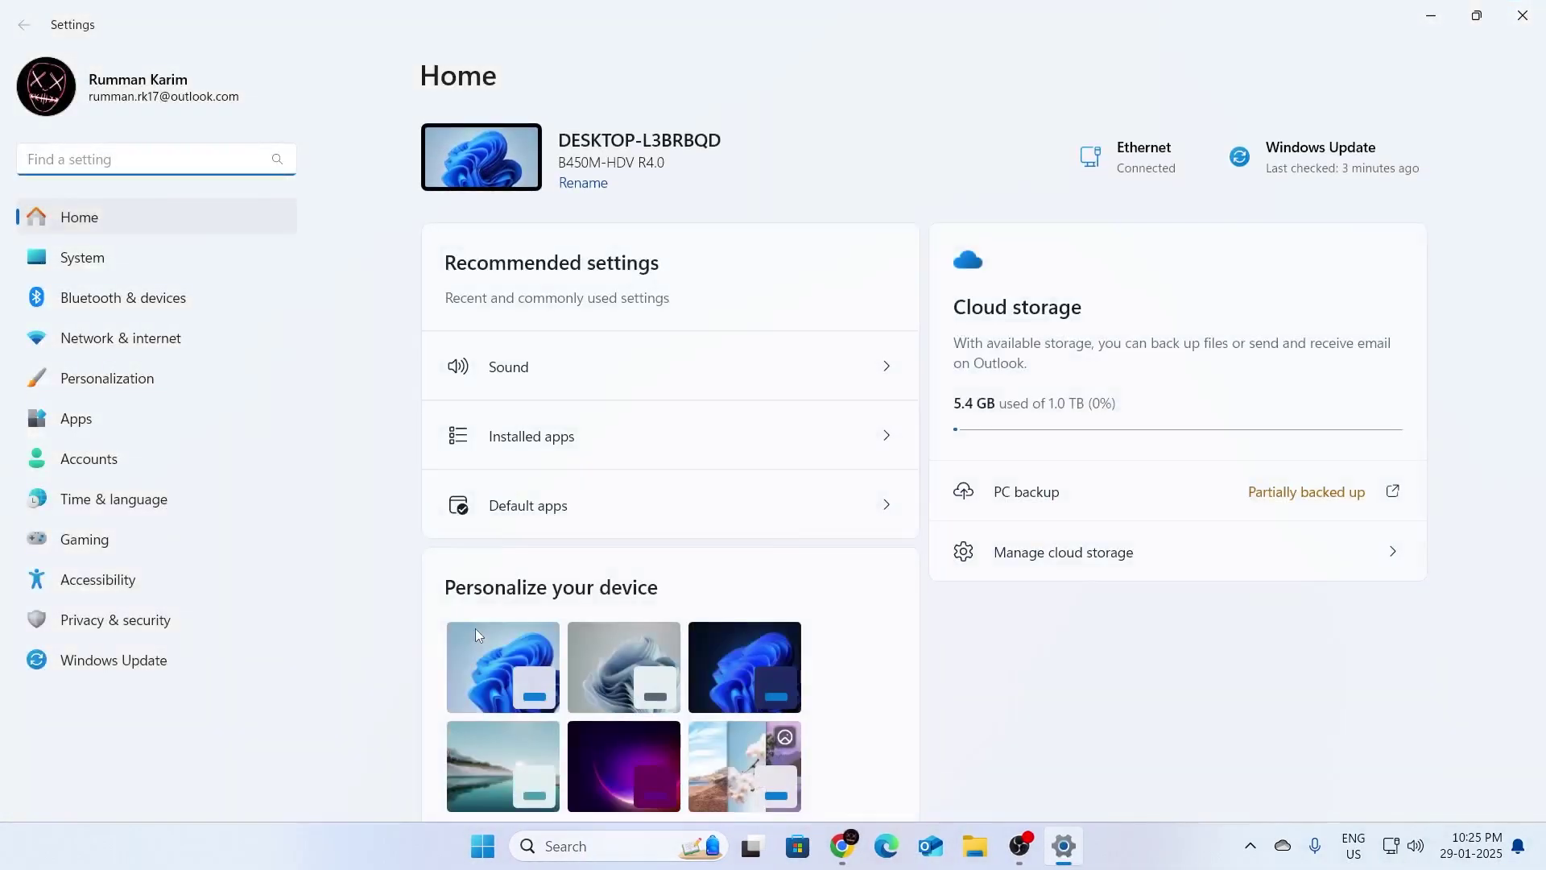
Check for updates on the Windows Update page, confirming the PC is up to date
left_click(151, 674)
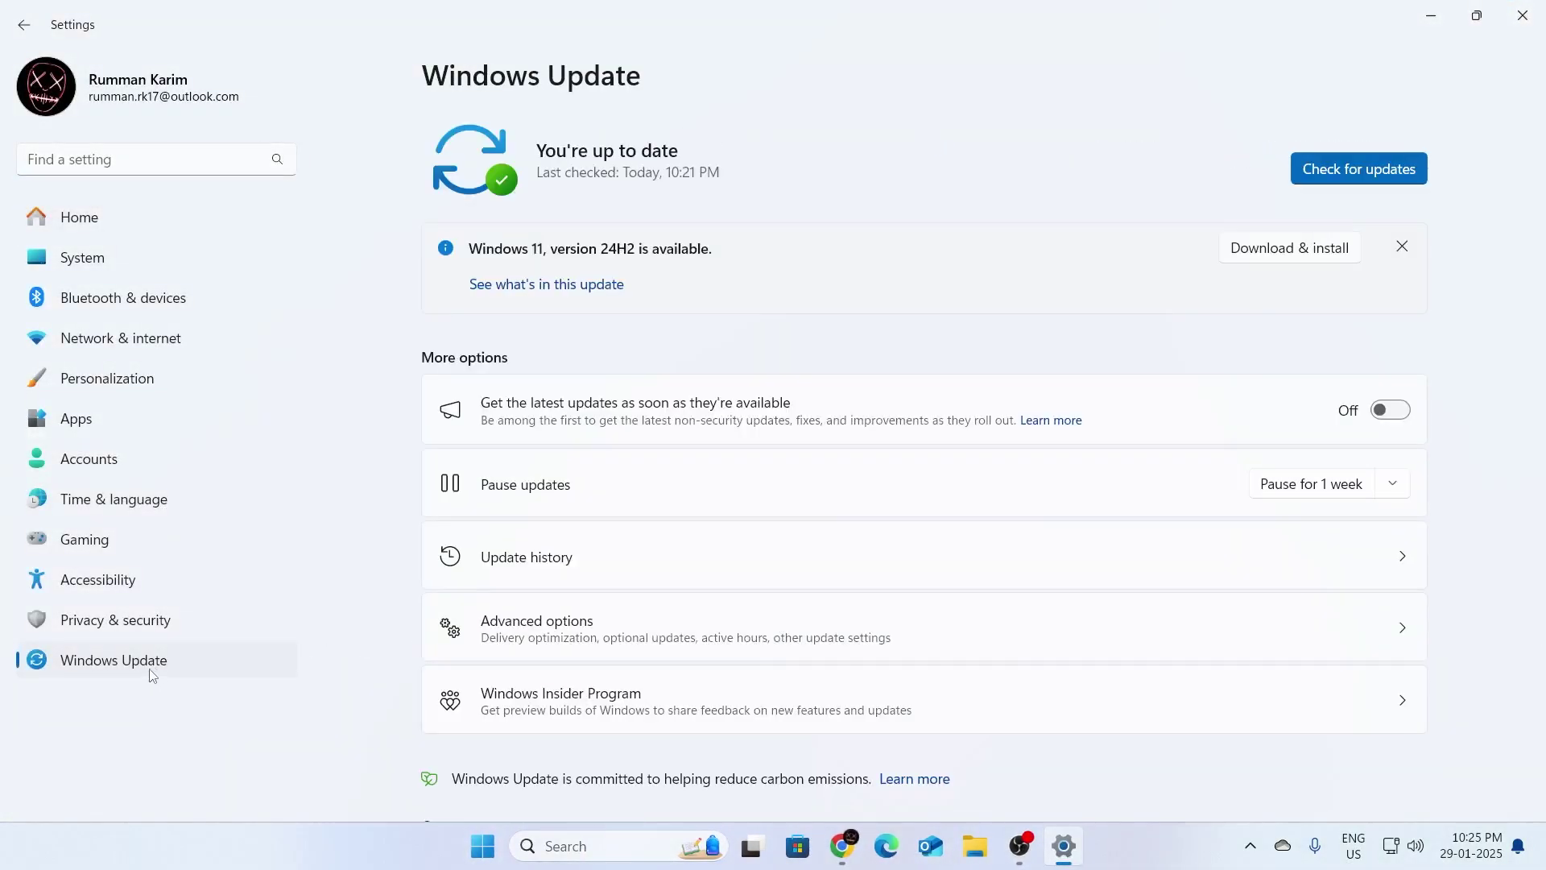
left_click(1385, 167)
left_click(1522, 15)
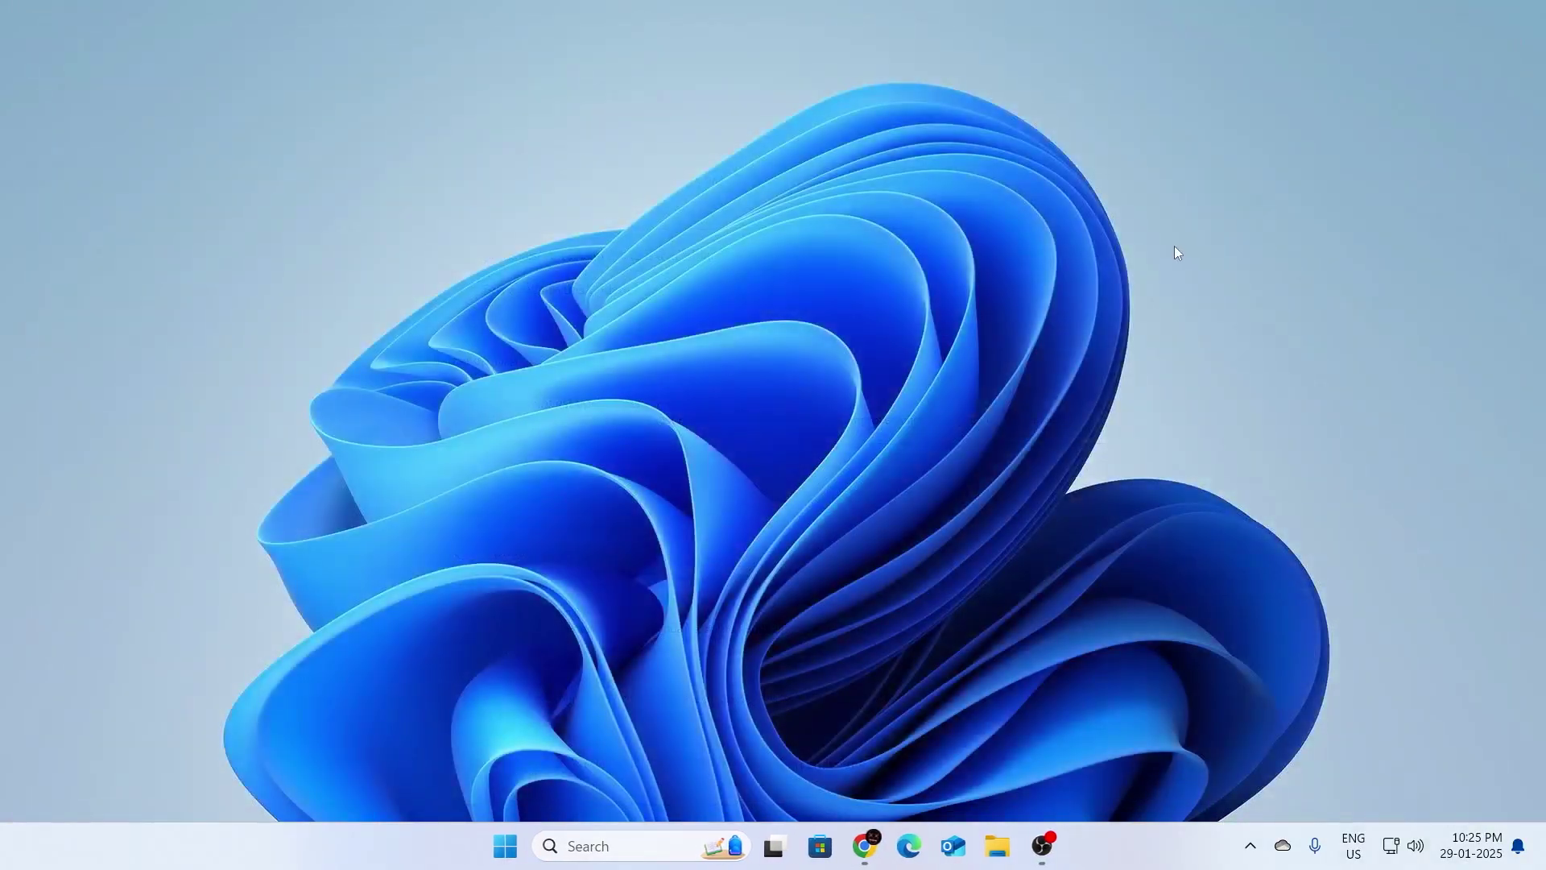